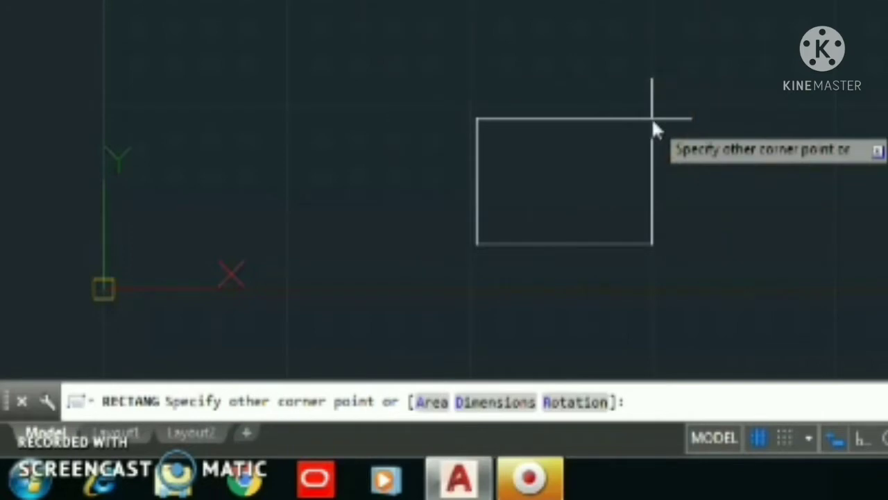
# - Finish the rectangle in the drawing area by placing its opposite corner above and right of the first one
pyautogui.click(652, 119)
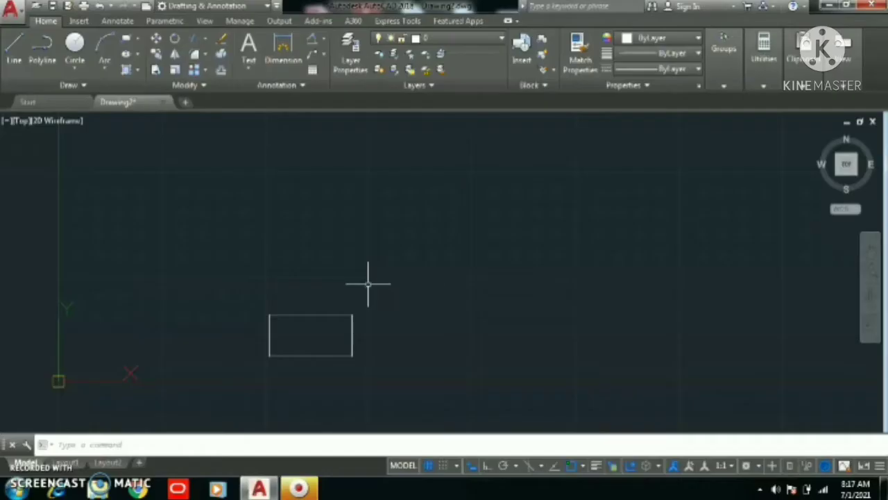
pyautogui.scroll(4, 339, 346)
pyautogui.moveTo(337, 343); pyautogui.dragTo(392, 284, button='middle')
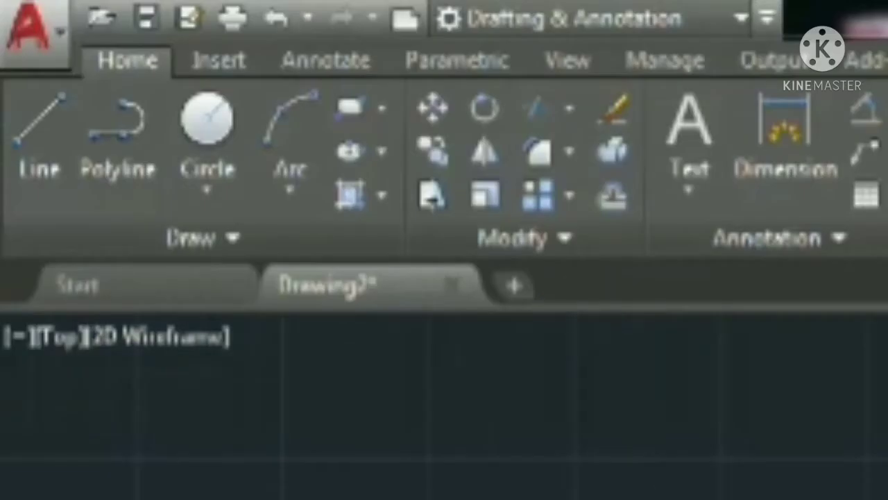
# - Switch to the 3D Modeling workspace and extrude the rectangle to a height of 20
pyautogui.click(518, 20)
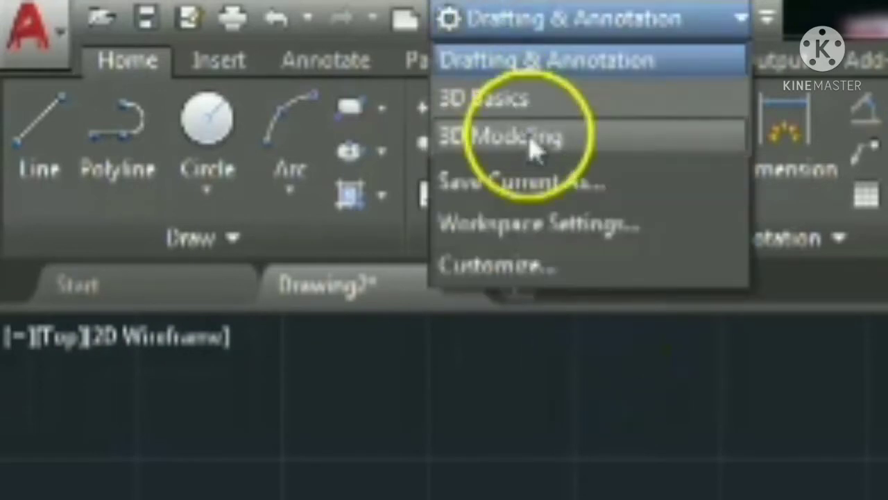
pyautogui.click(532, 142)
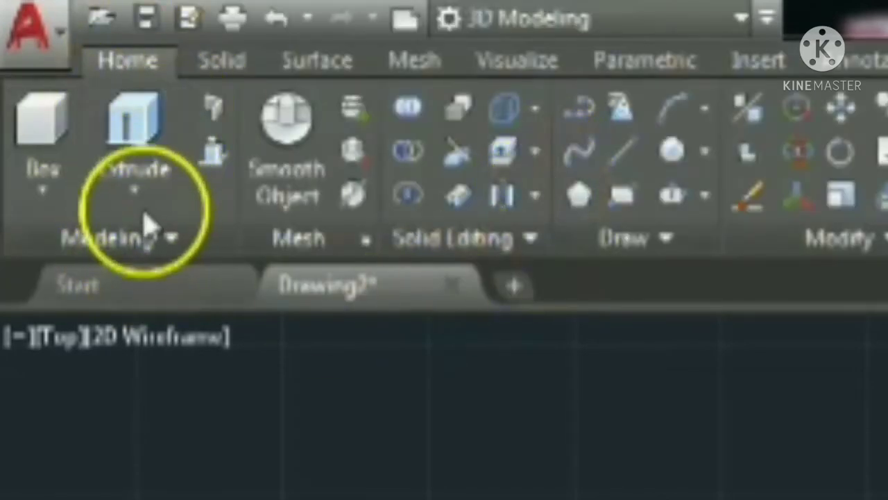
pyautogui.click(135, 177)
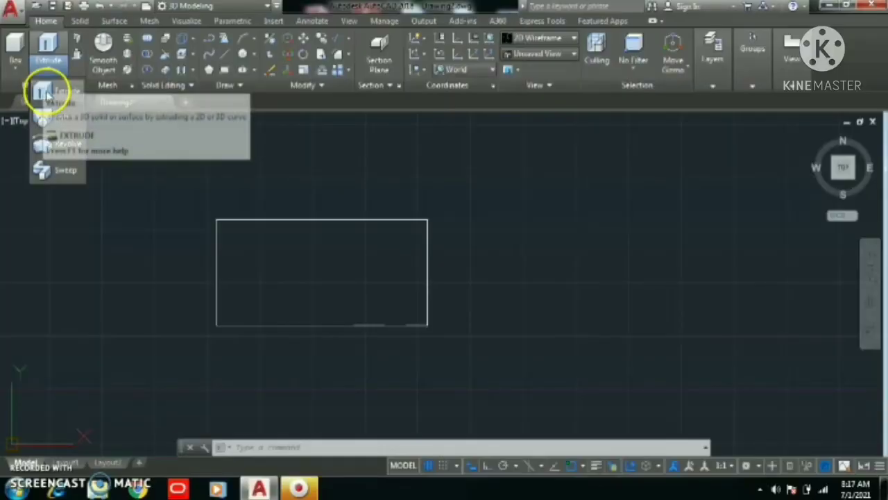
pyautogui.click(44, 93)
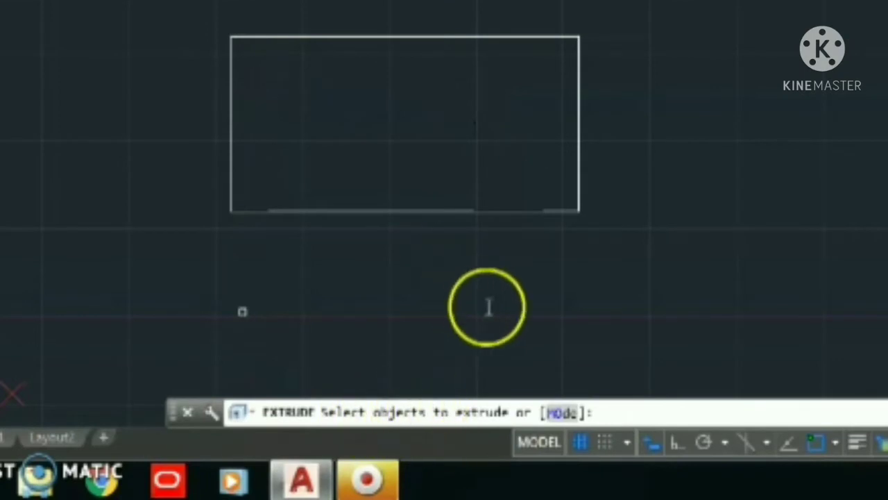
pyautogui.click(476, 278)
pyautogui.click(365, 123)
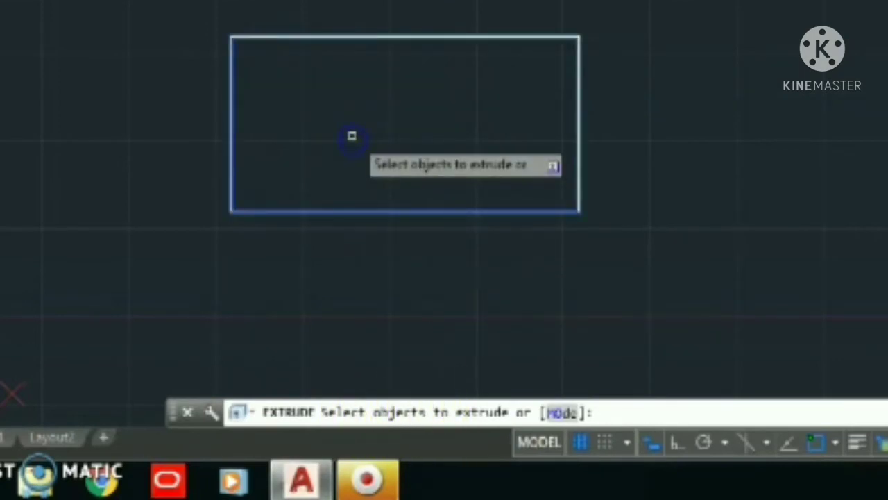
pyautogui.press('Return')
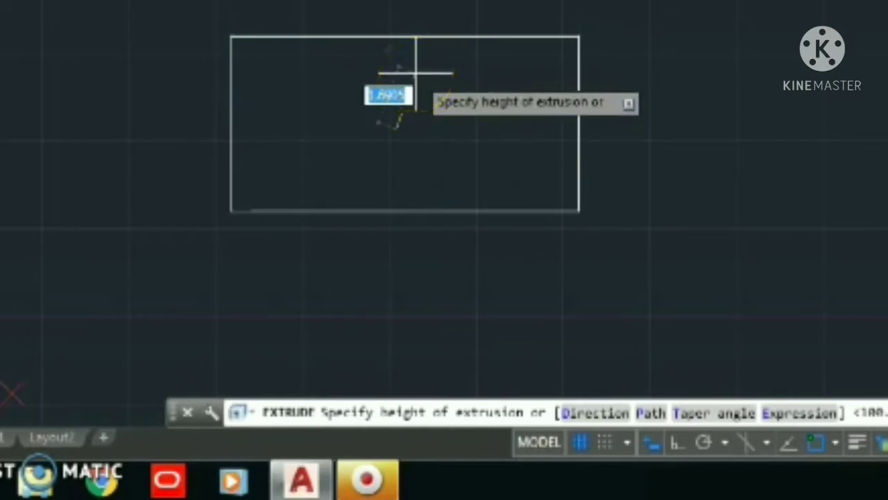
pyautogui.write('20')
pyautogui.press('Return')
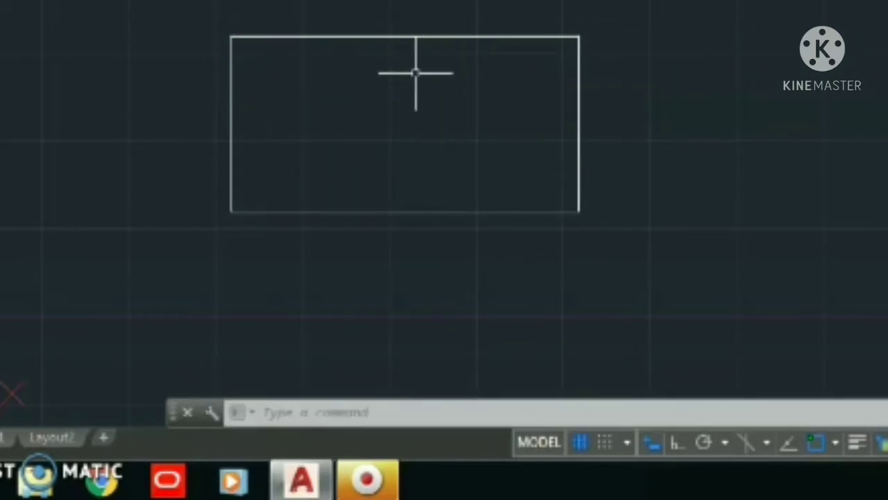
# - Change the view to SE Isometric and move the UCS origin to an empty spot beside the extruded box
pyautogui.scroll(-3, 421, 87)
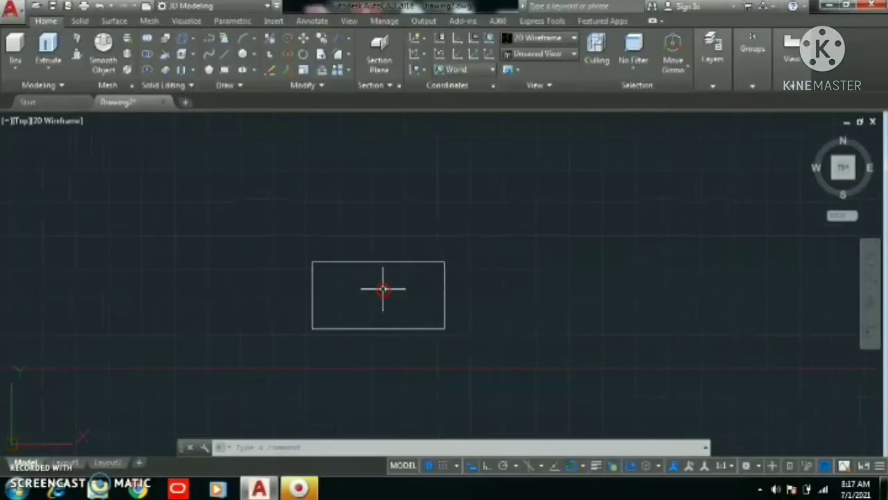
pyautogui.scroll(2, 330, 267)
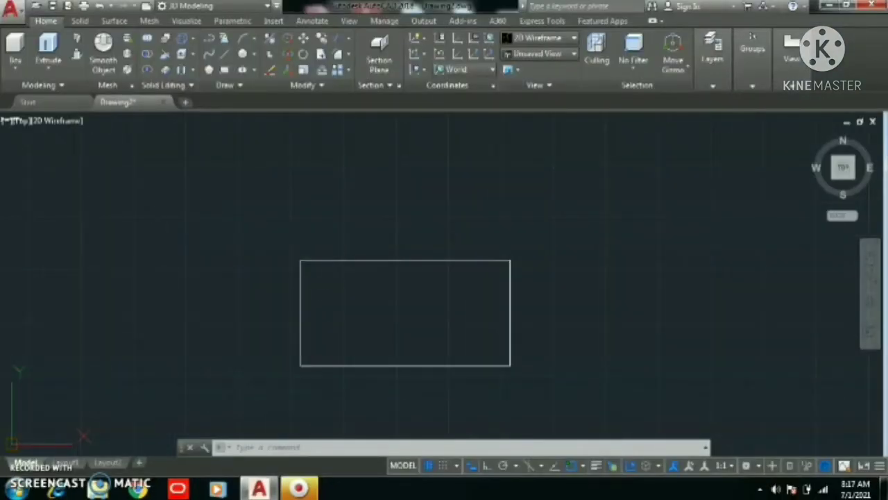
pyautogui.click(22, 123)
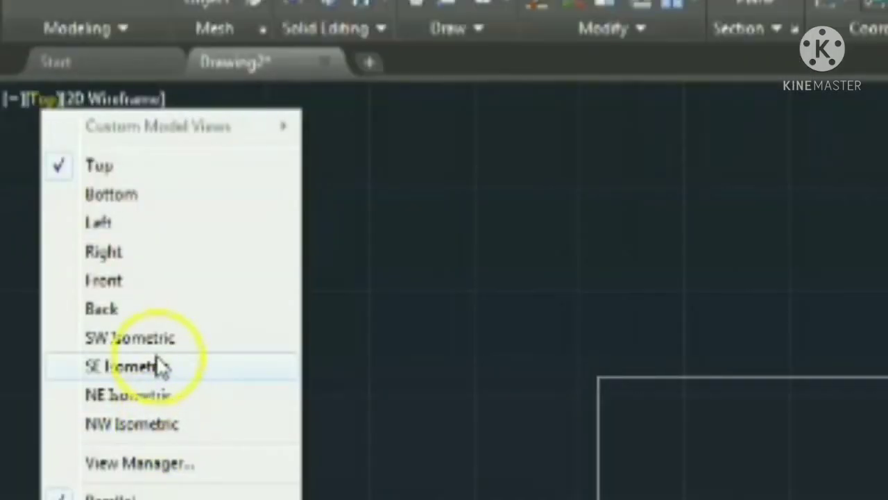
pyautogui.click(63, 255)
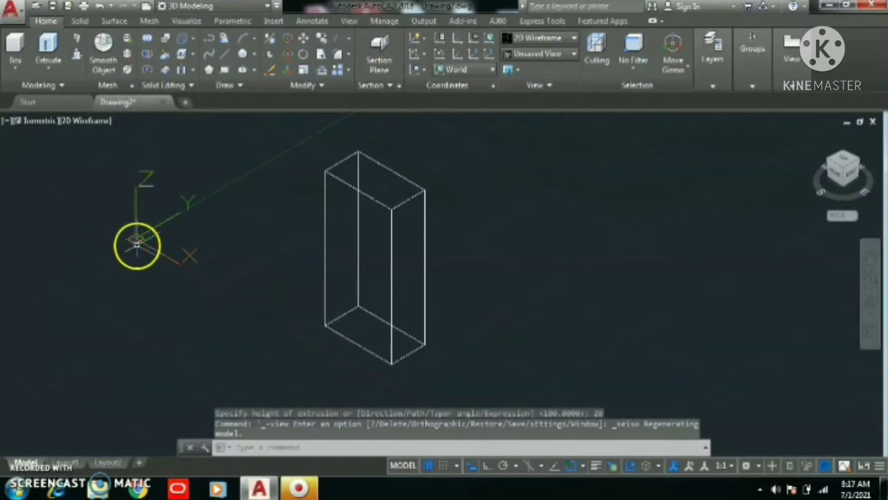
pyautogui.click(133, 240)
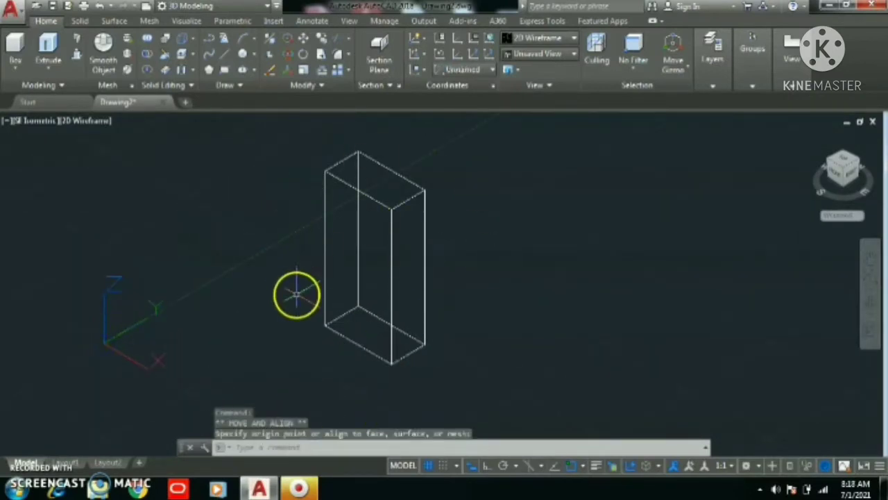
# - Set the visual style to Conceptual and turn off the grid display
pyautogui.click(82, 123)
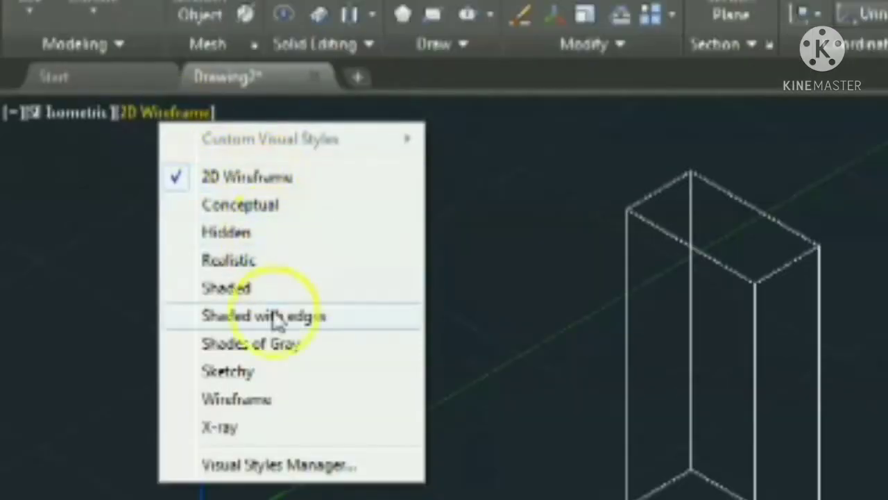
pyautogui.click(259, 211)
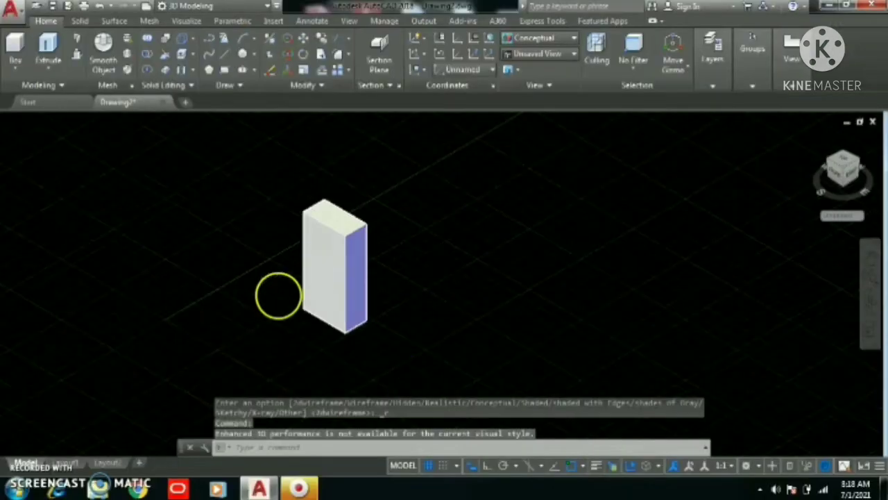
pyautogui.click(428, 465)
# - Draw a second, smaller rectangle on the ground plane to the right of the tall box
pyautogui.moveTo(384, 268); pyautogui.dragTo(342, 246, button='middle')
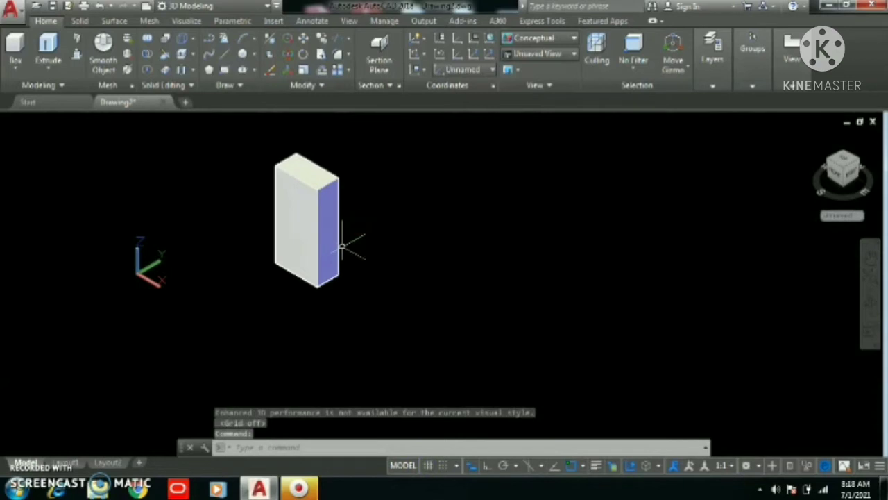
pyautogui.scroll(2, 342, 246)
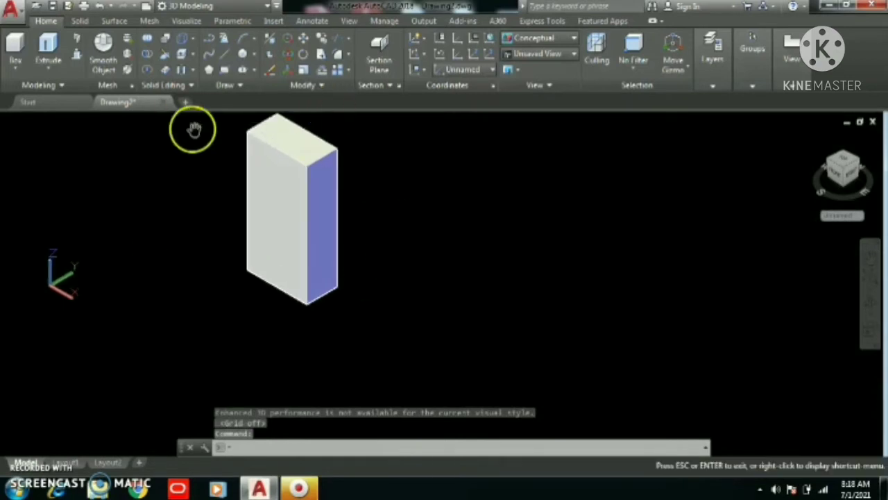
pyautogui.click(223, 70)
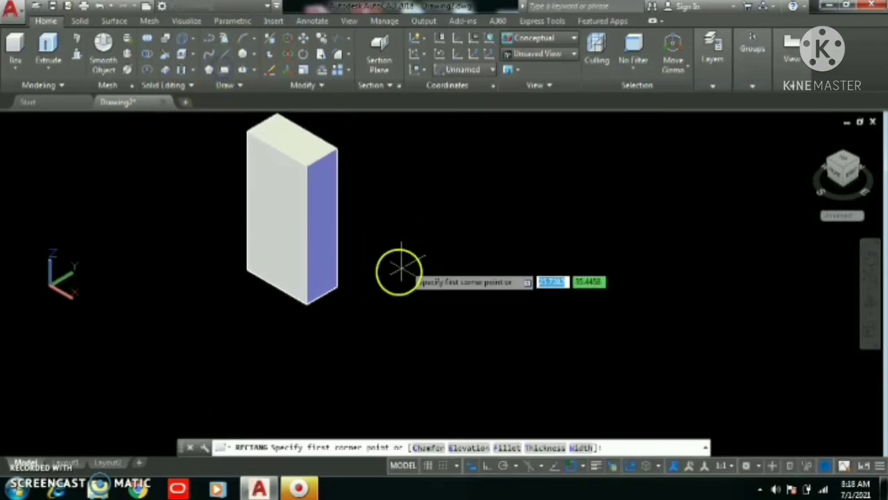
pyautogui.click(382, 285)
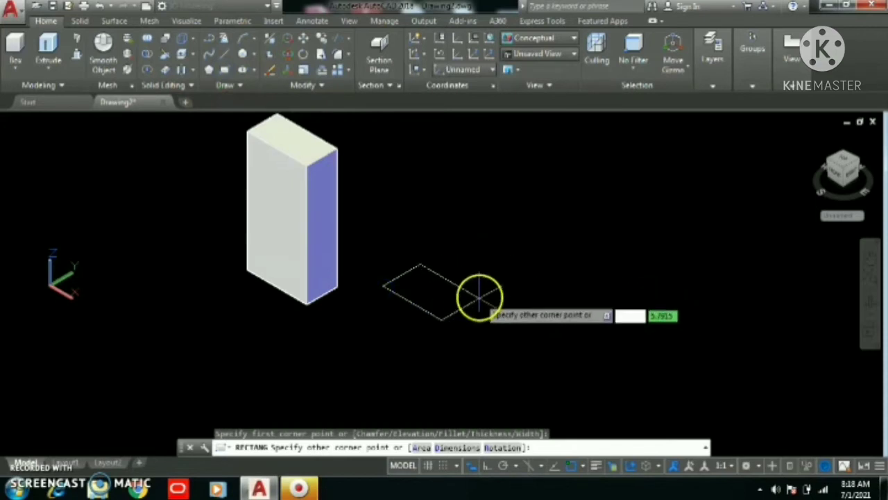
pyautogui.click(479, 292)
# - Extrude the second rectangle to a height of 10 with the Extrude command
pyautogui.moveTo(502, 335); pyautogui.dragTo(449, 289, button='middle')
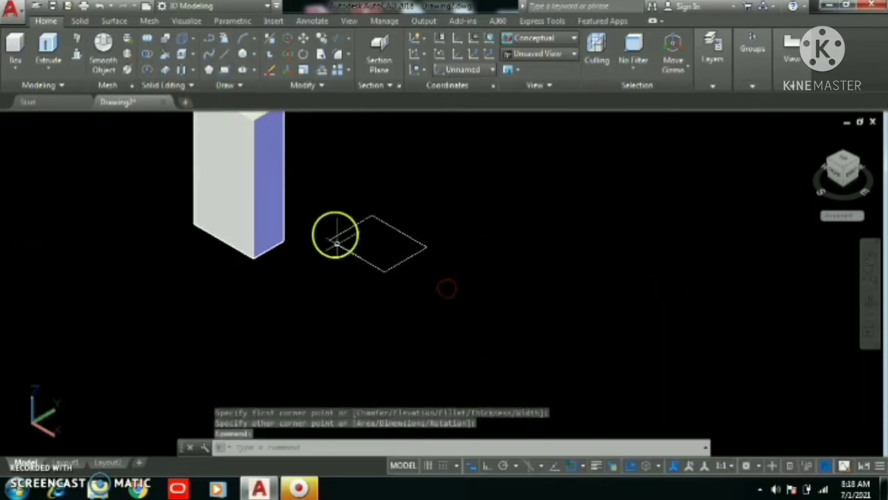
pyautogui.moveTo(320, 276); pyautogui.dragTo(417, 285, button='middle')
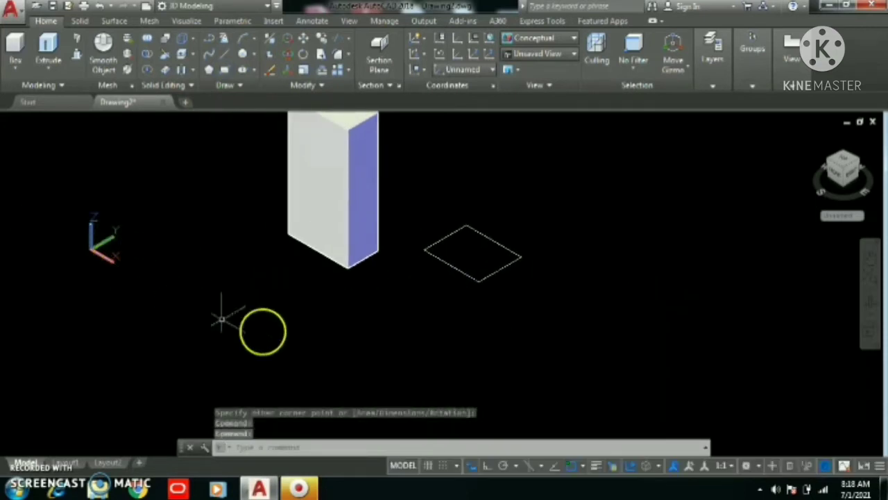
pyautogui.moveTo(454, 313); pyautogui.dragTo(401, 349, button='middle')
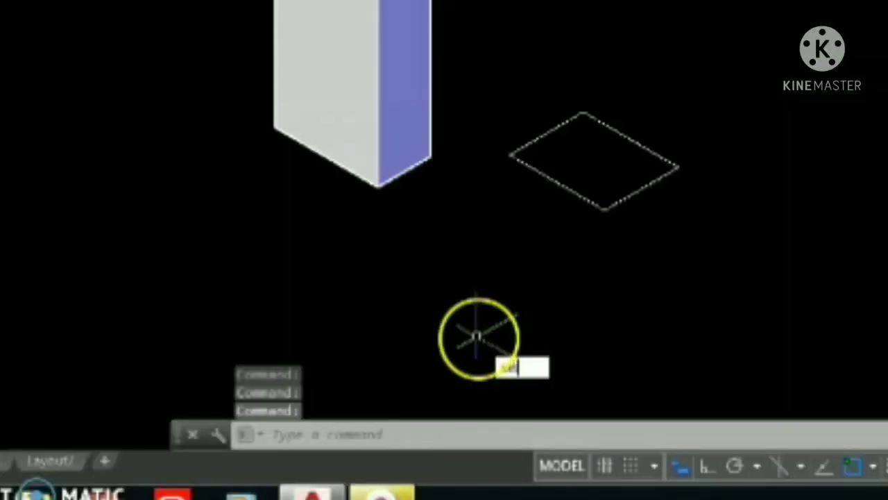
pyautogui.write('EXT')
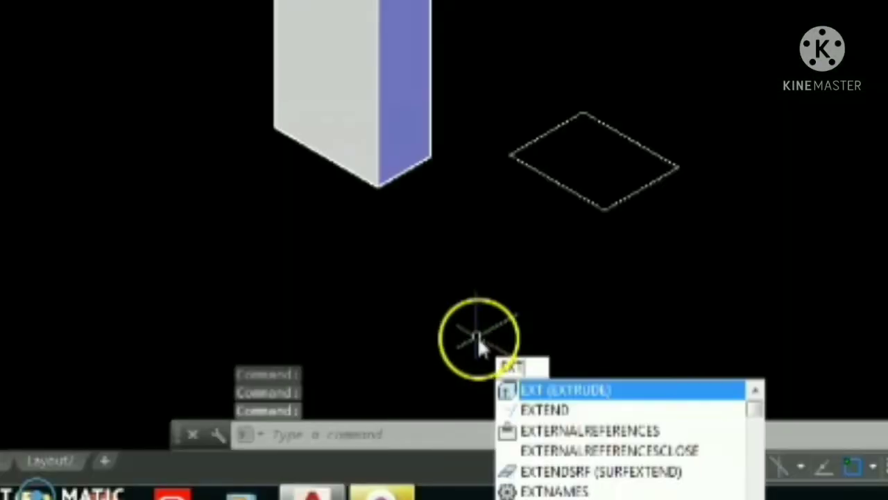
pyautogui.press('Return')
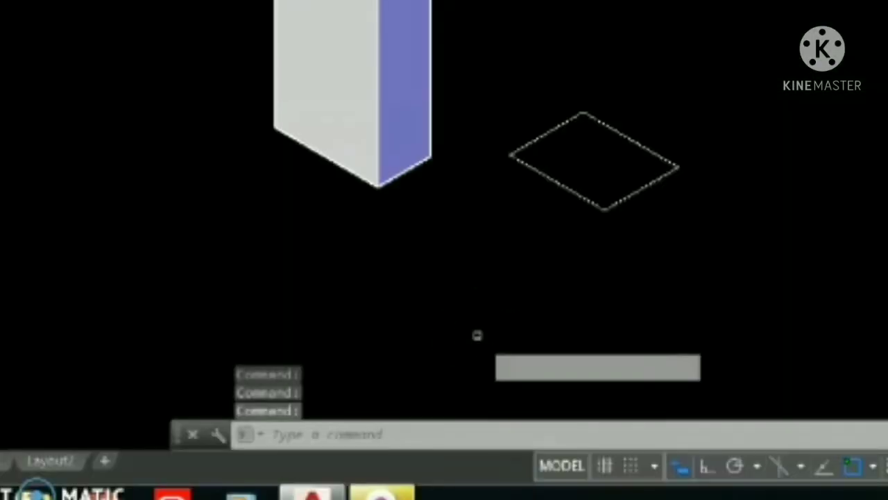
pyautogui.click(595, 174)
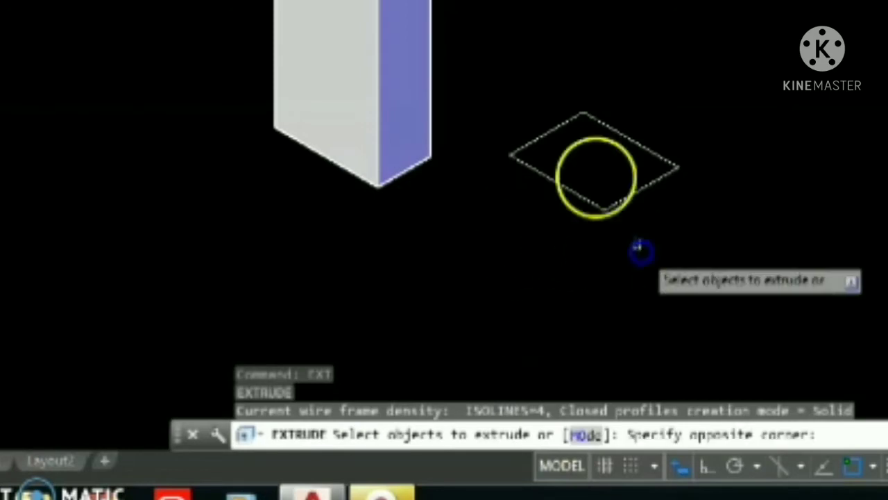
pyautogui.click(571, 159)
pyautogui.press('Return')
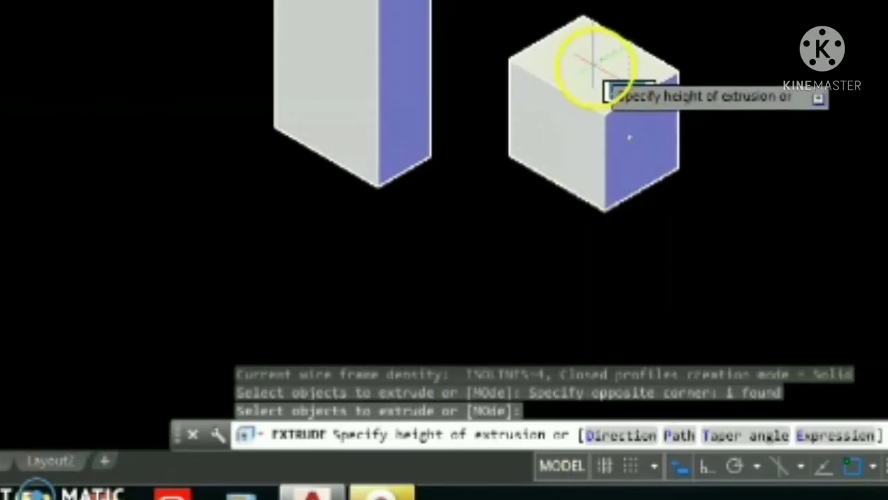
pyautogui.click(596, 60)
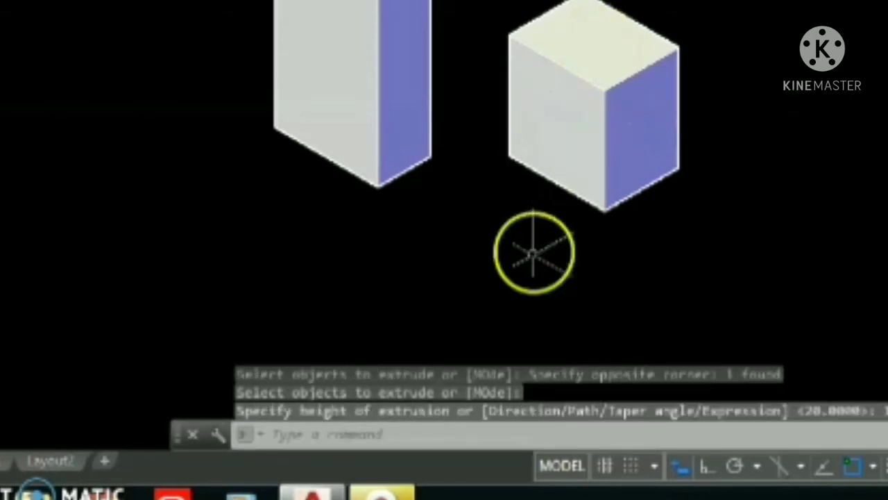
# - Draw a circle on the ground plane in the empty area to the right of the shorter box
pyautogui.moveTo(818, 280); pyautogui.dragTo(659, 255, button='middle')
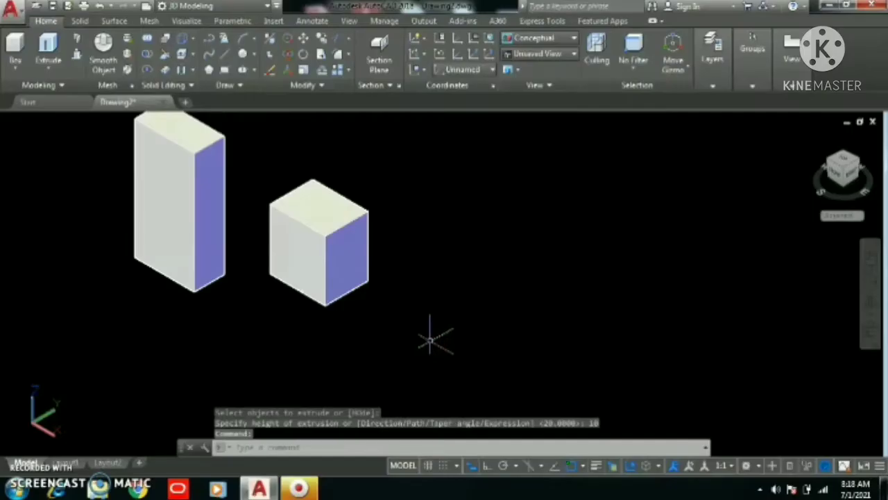
pyautogui.moveTo(427, 324); pyautogui.dragTo(386, 319, button='middle')
pyautogui.press('Escape')
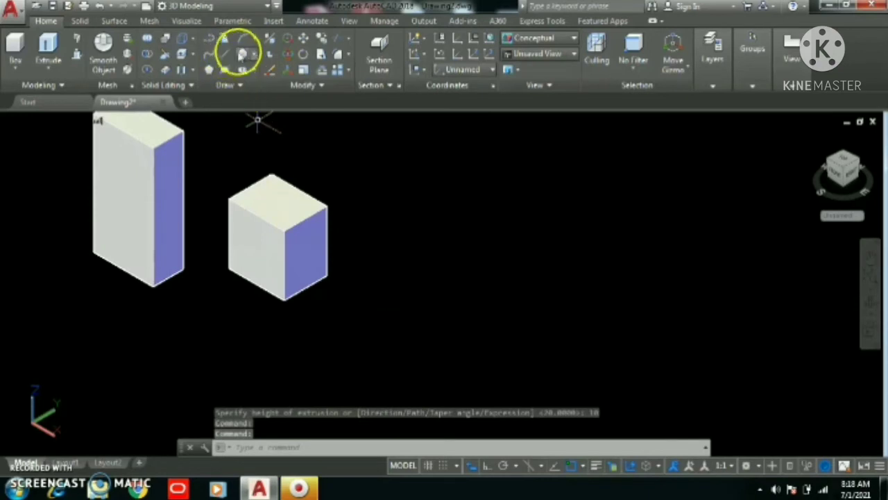
pyautogui.click(243, 56)
pyautogui.click(435, 247)
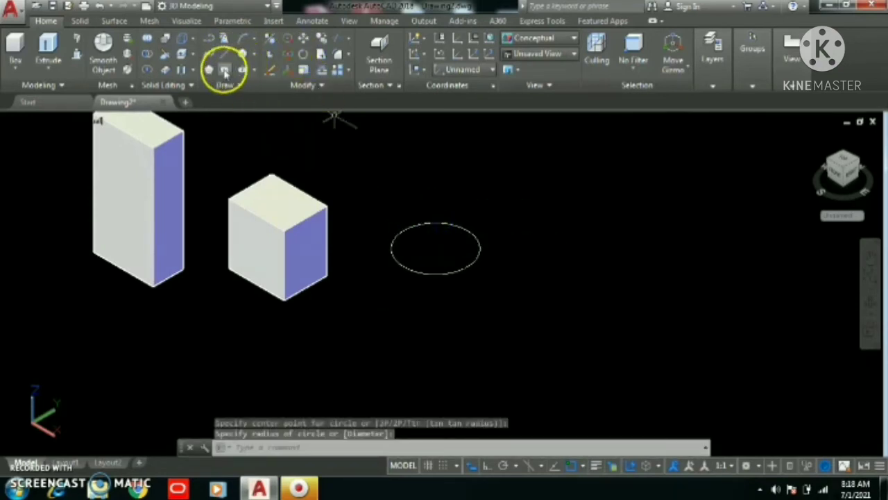
# - Draw a 6-sided polygon, inscribed in a circle, in the empty area in front of the circle
pyautogui.click(220, 70)
pyautogui.click(206, 72)
pyautogui.click(206, 72)
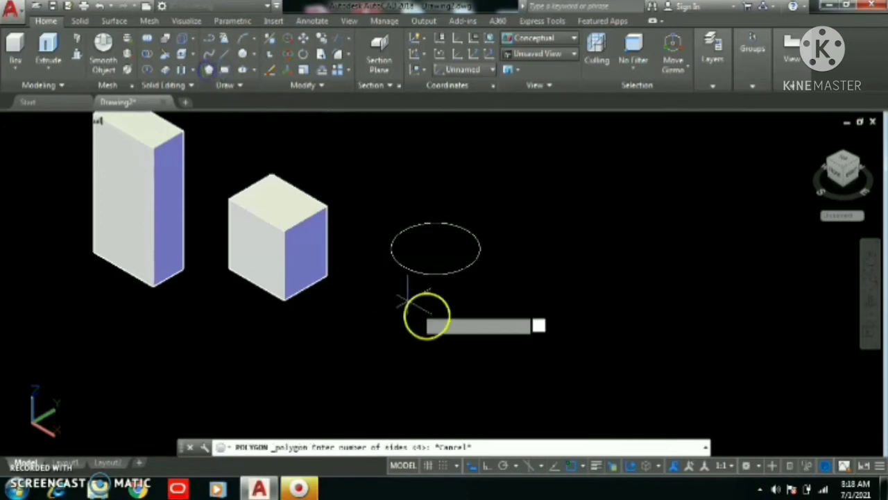
pyautogui.write('6')
pyautogui.press('Return')
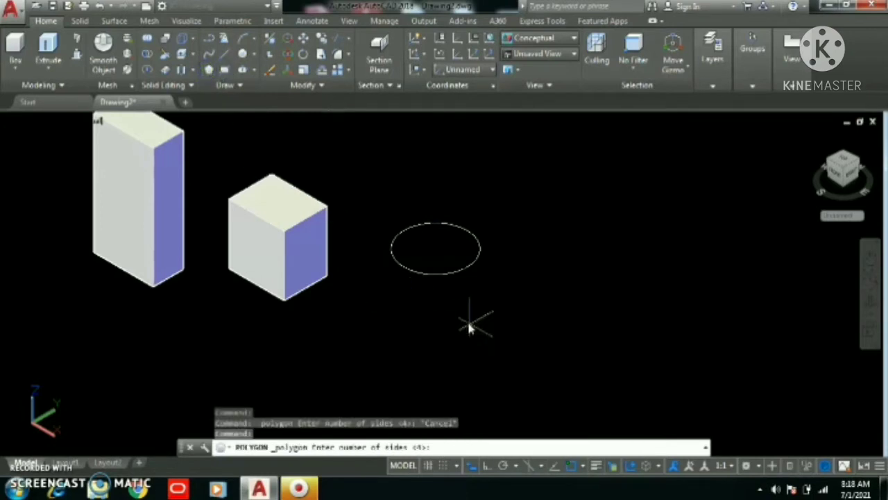
pyautogui.click(474, 359)
pyautogui.press('Return')
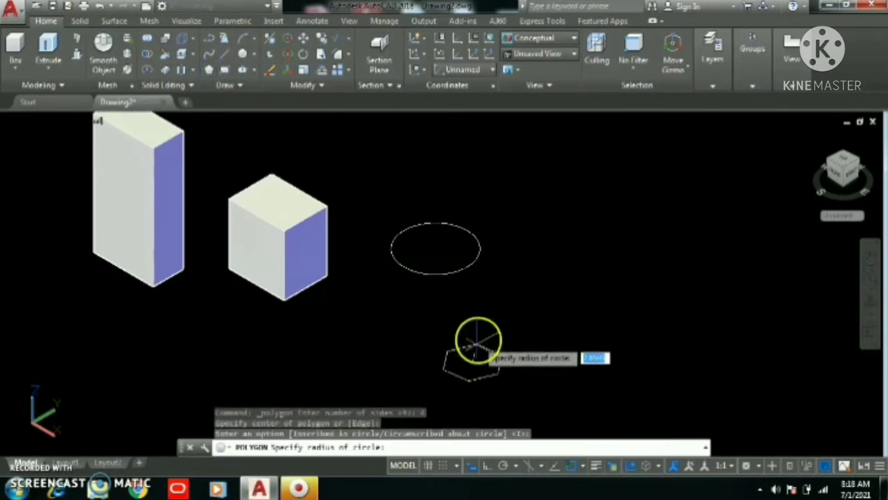
pyautogui.click(478, 329)
# - Draw a long, narrow ellipse on the ground plane in the empty area to the right of the circle and hexagon
pyautogui.click(241, 67)
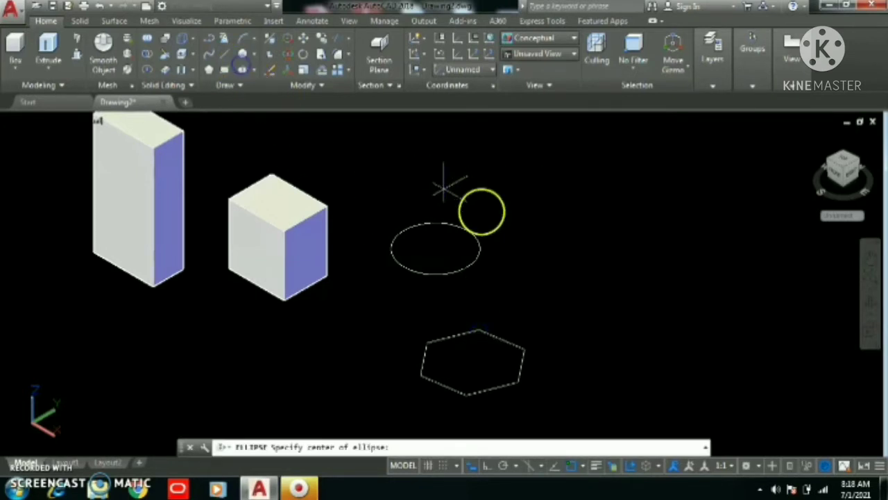
pyautogui.click(673, 290)
pyautogui.click(729, 309)
pyautogui.click(698, 290)
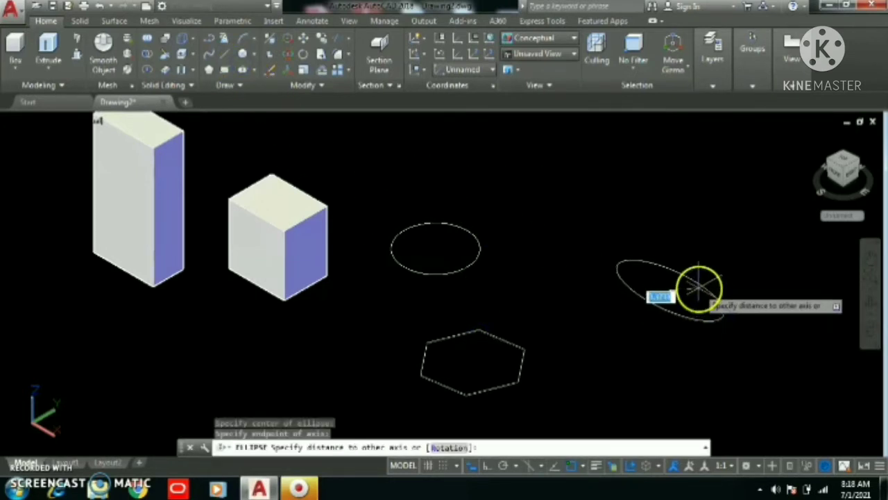
# - Extrude the circle, hexagon and ellipse together to a height of 5 with the Extrude command
pyautogui.moveTo(569, 331); pyautogui.dragTo(478, 265, button='middle')
pyautogui.scroll(-2, 479, 266)
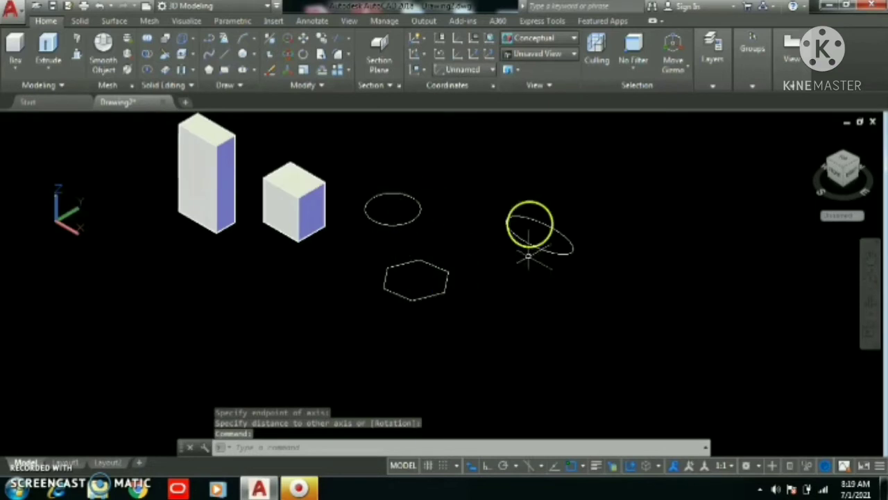
pyautogui.scroll(2, 499, 267)
pyautogui.moveTo(502, 266); pyautogui.dragTo(498, 306, button='middle')
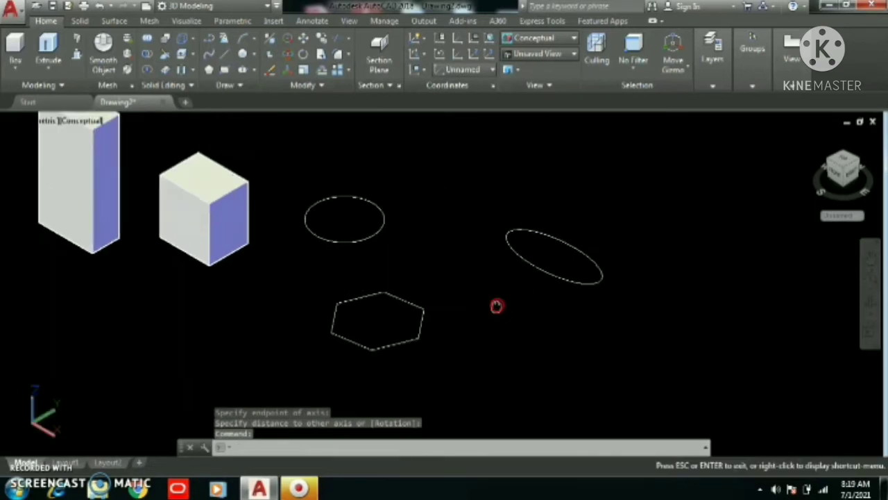
pyautogui.write('ext')
pyautogui.press('Return')
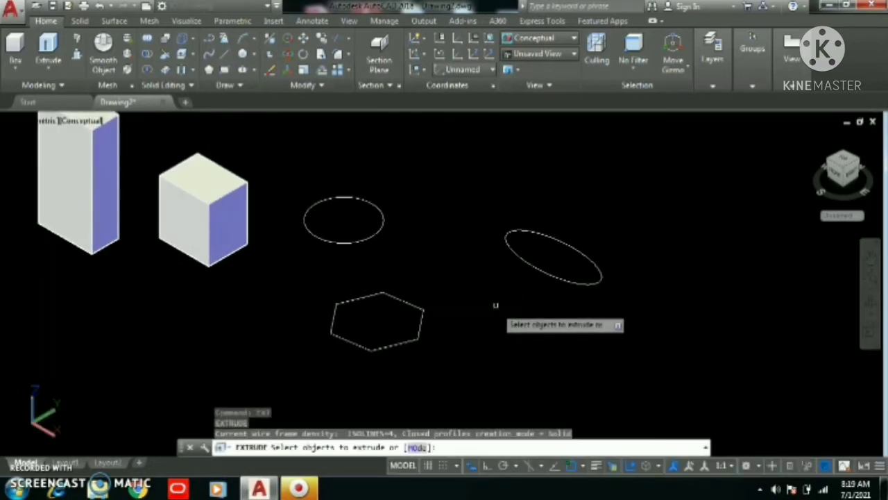
pyautogui.click(613, 360)
pyautogui.click(340, 169)
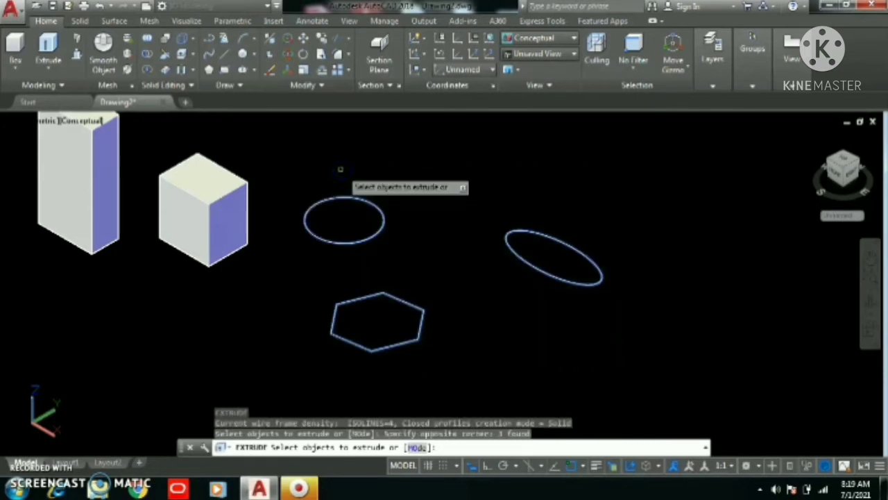
pyautogui.press('Return')
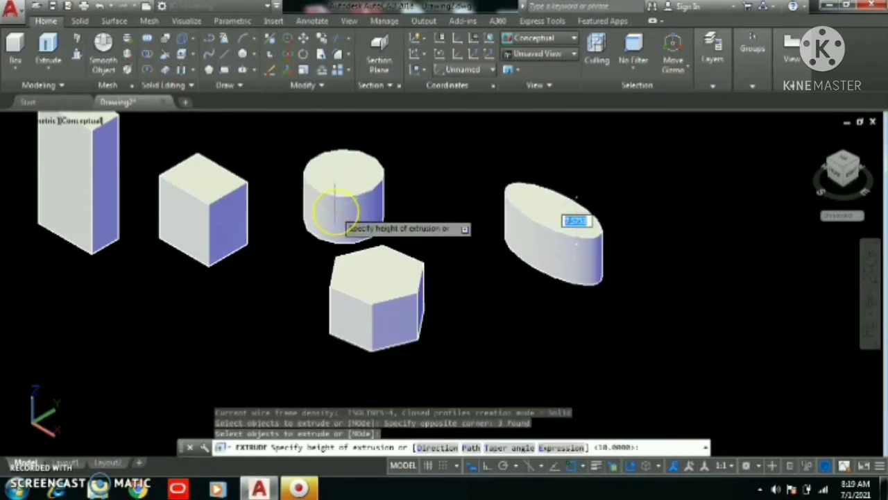
pyautogui.press('Return')
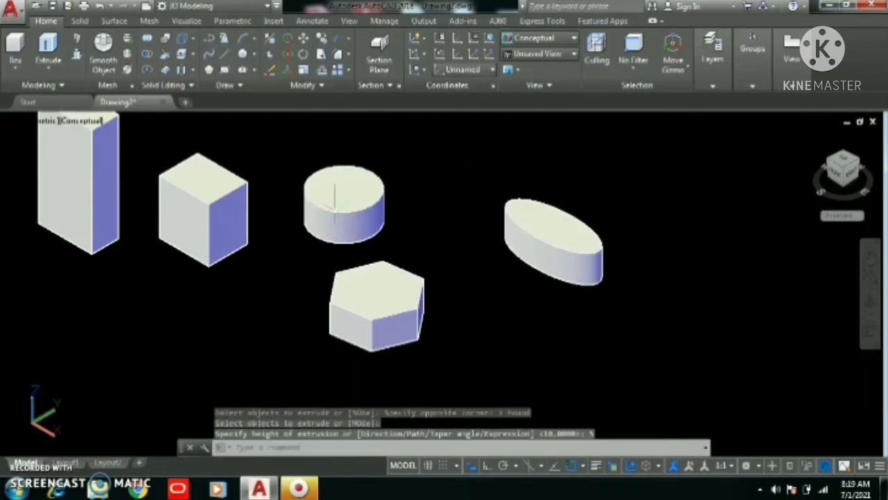
# - Examine the five extruded solids from several angles and return to the SE Isometric view
pyautogui.scroll(-2, 483, 336)
pyautogui.moveTo(521, 359); pyautogui.dragTo(478, 334, button='middle')
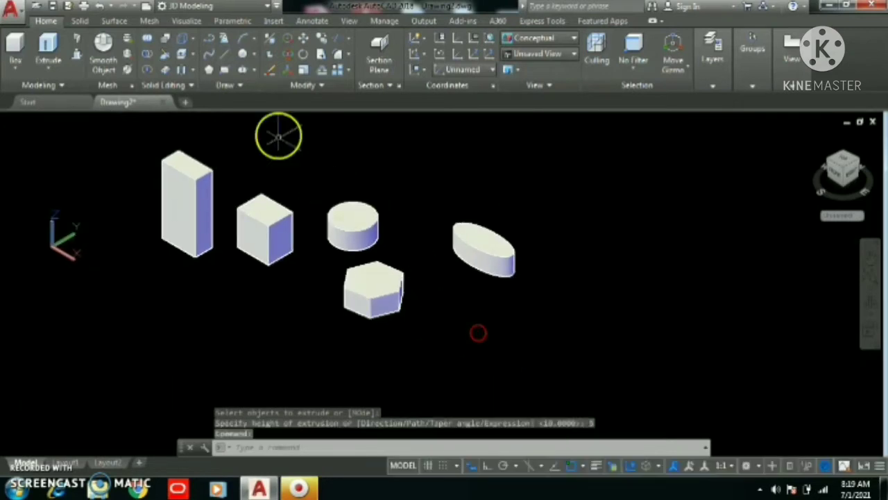
pyautogui.scroll(4, 354, 222)
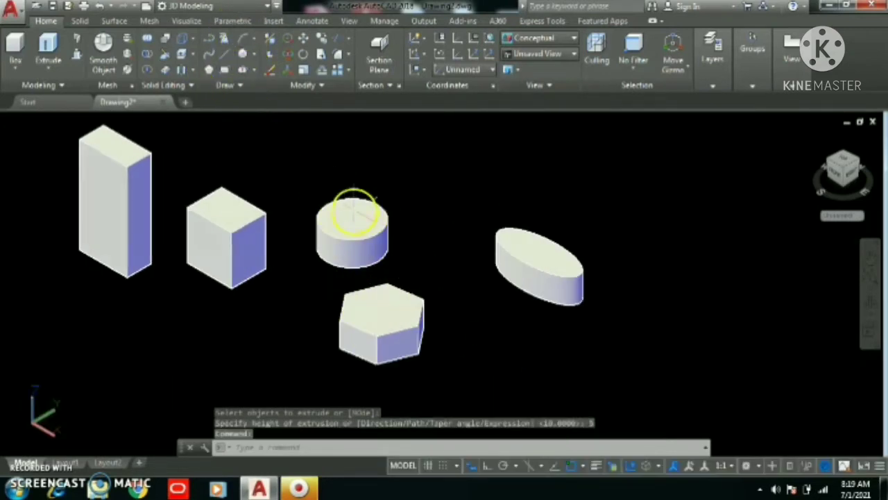
pyautogui.scroll(-3, 382, 254)
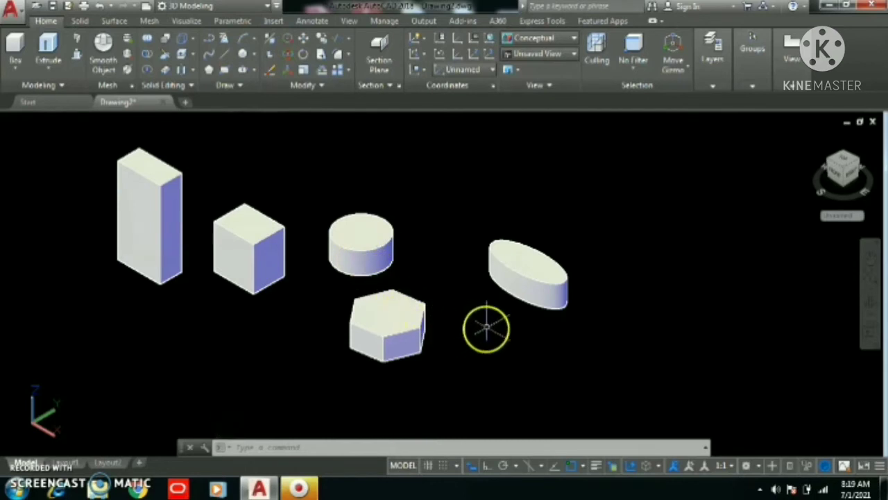
pyautogui.keyDown('shift'); pyautogui.moveTo(467, 325); pyautogui.dragTo(532, 245, button='middle'); pyautogui.keyUp('shift')
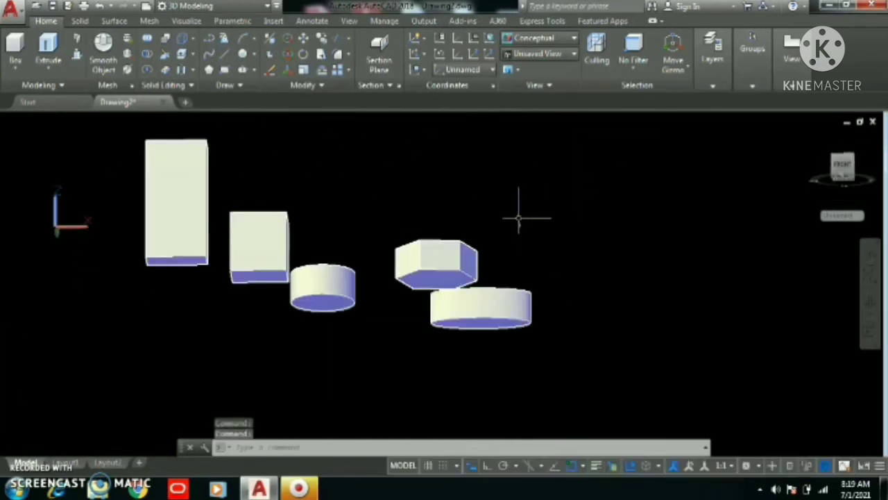
pyautogui.click(815, 138)
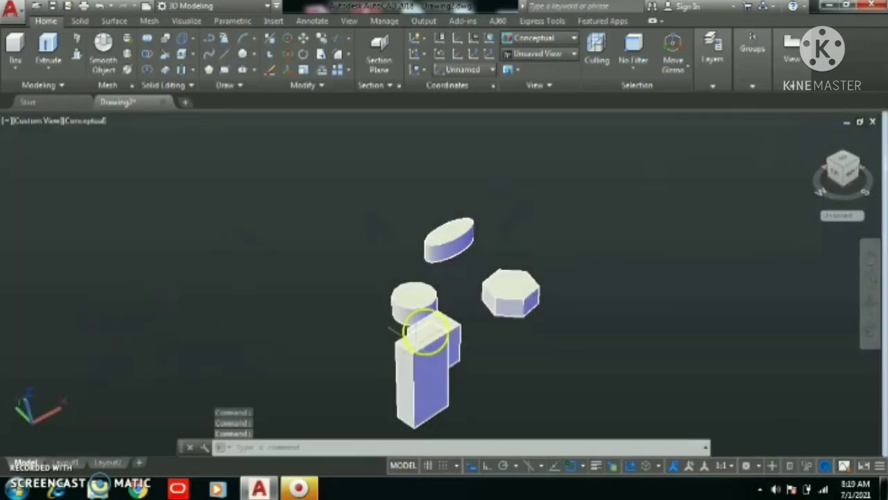
pyautogui.click(31, 122)
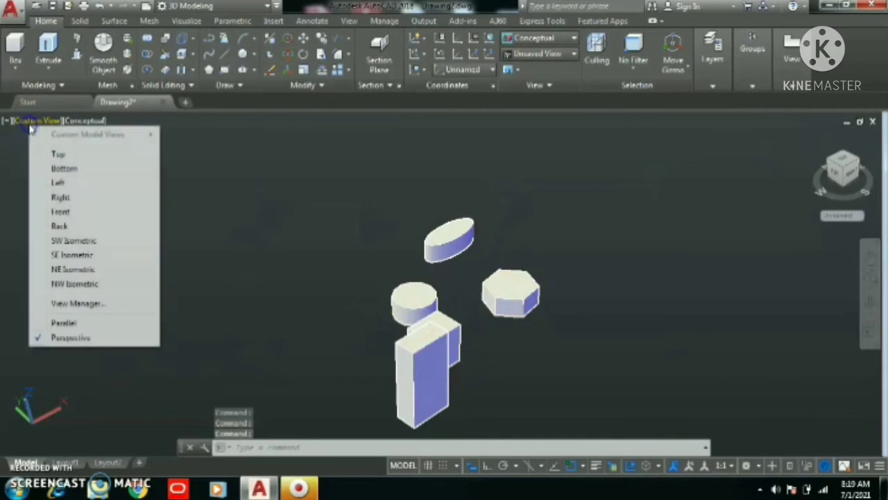
pyautogui.click(72, 256)
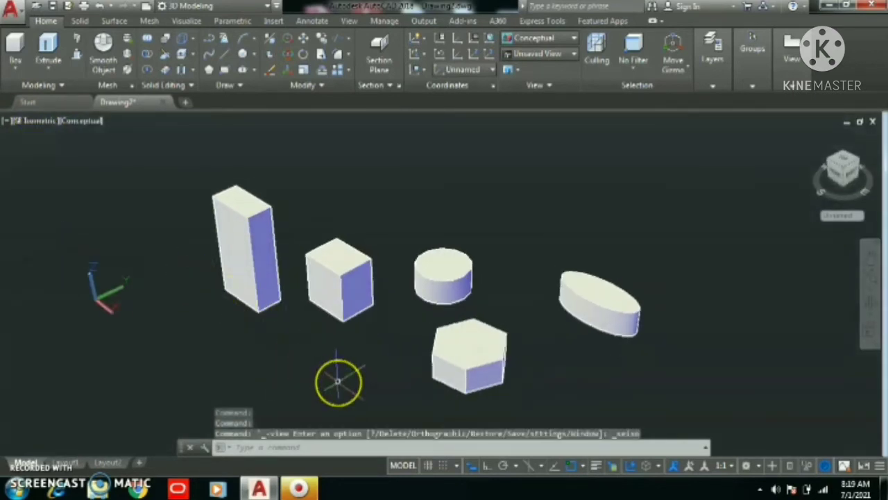
# - Draw a closed, irregular five-sided polyline on the ground plane in front of the elliptical solid
pyautogui.moveTo(337, 380); pyautogui.dragTo(274, 311, button='middle')
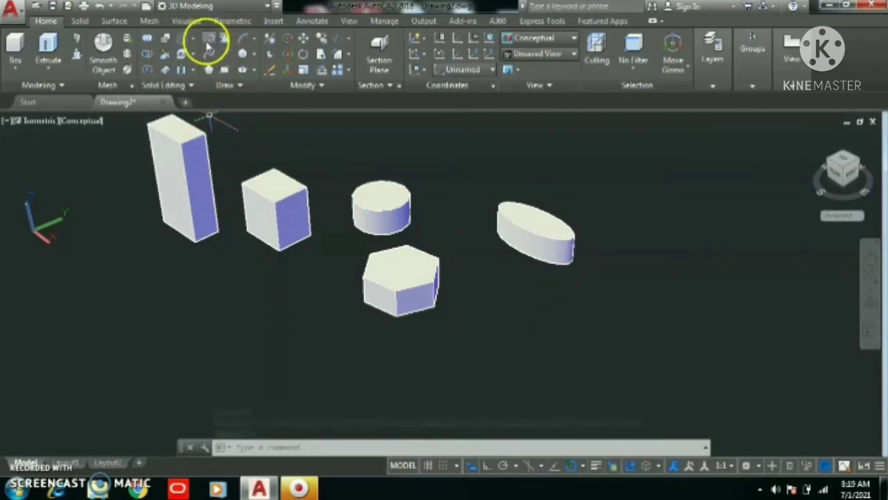
pyautogui.click(207, 37)
pyautogui.moveTo(504, 298); pyautogui.dragTo(413, 233, button='middle')
pyautogui.scroll(-2, 412, 233)
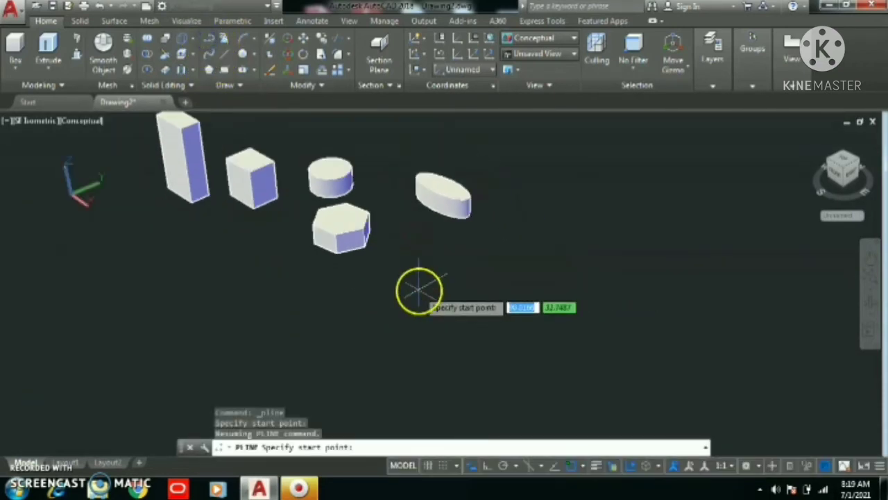
pyautogui.click(415, 295)
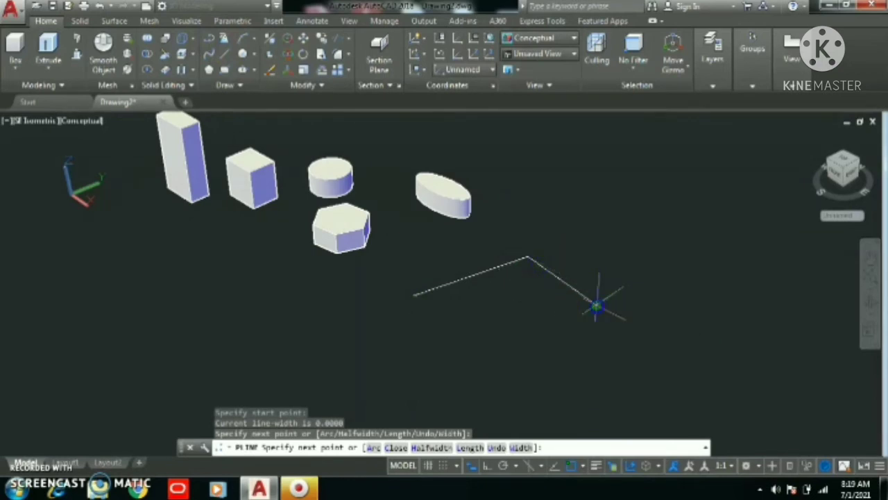
pyautogui.click(595, 304)
pyautogui.click(536, 325)
pyautogui.click(449, 329)
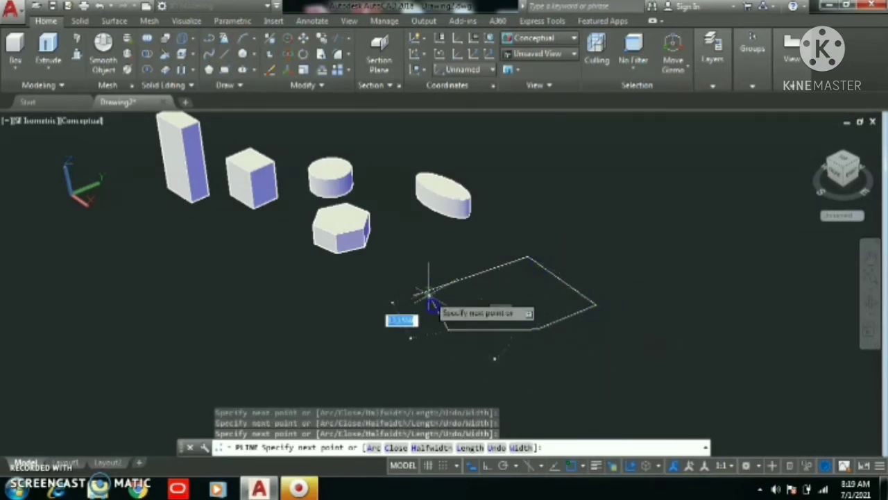
pyautogui.click(415, 295)
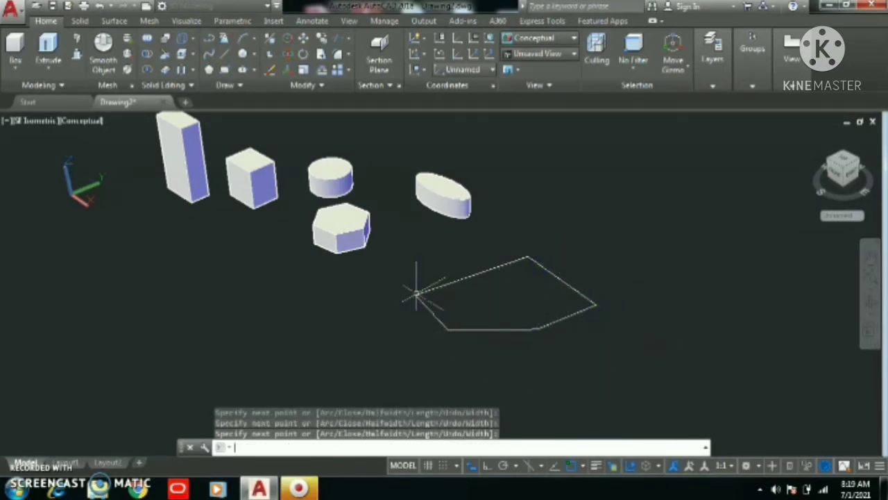
# - Extrude the closed five-sided polyline upward into a solid about 12 high
pyautogui.rightClick(471, 313)
pyautogui.click(476, 275)
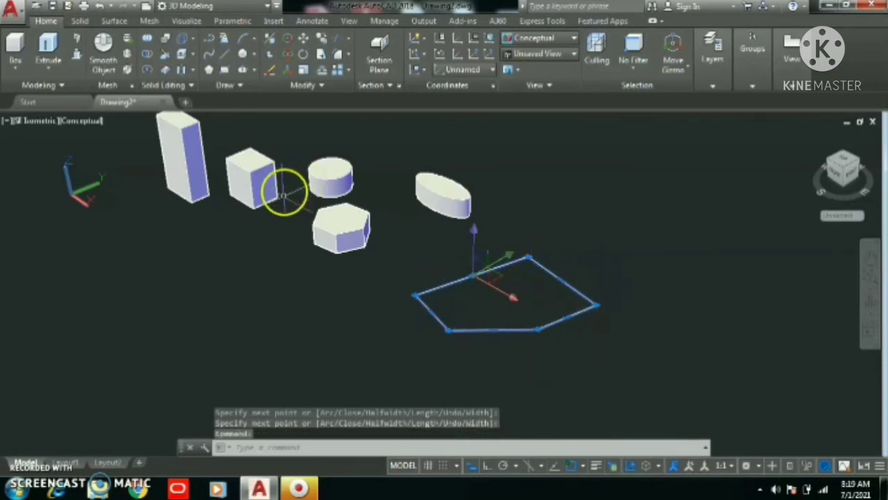
pyautogui.click(46, 46)
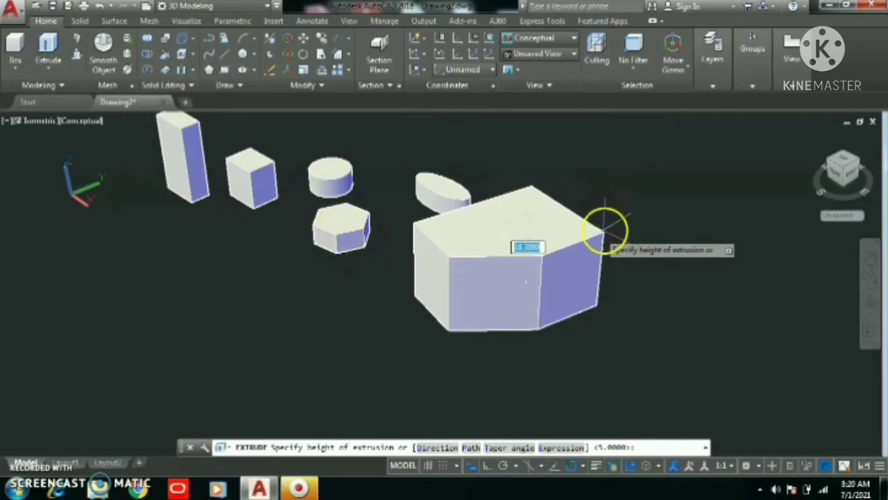
pyautogui.click(626, 247)
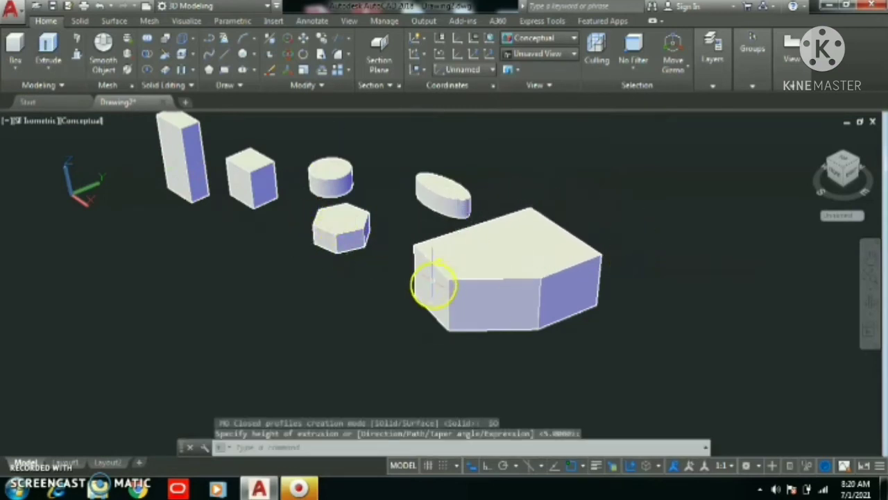
# - Draw an open zigzag polyline of six segments on the ground plane in front of the row of smaller solids
pyautogui.scroll(-2, 382, 347)
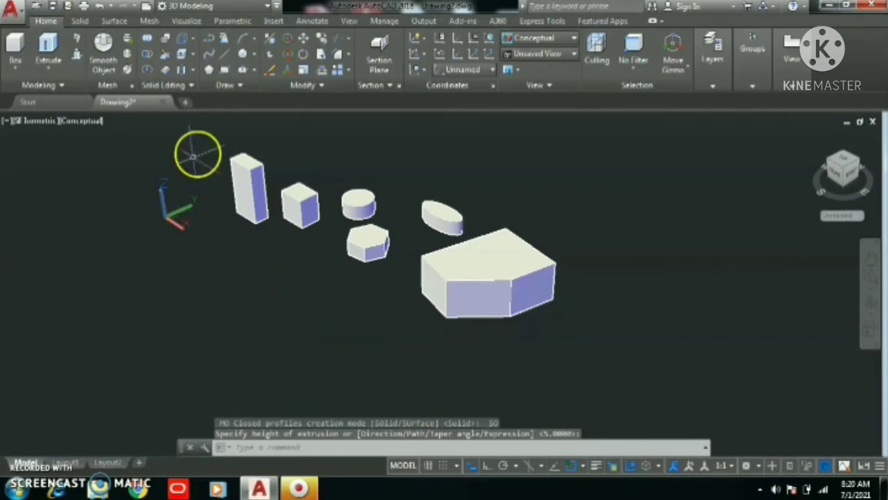
pyautogui.click(208, 39)
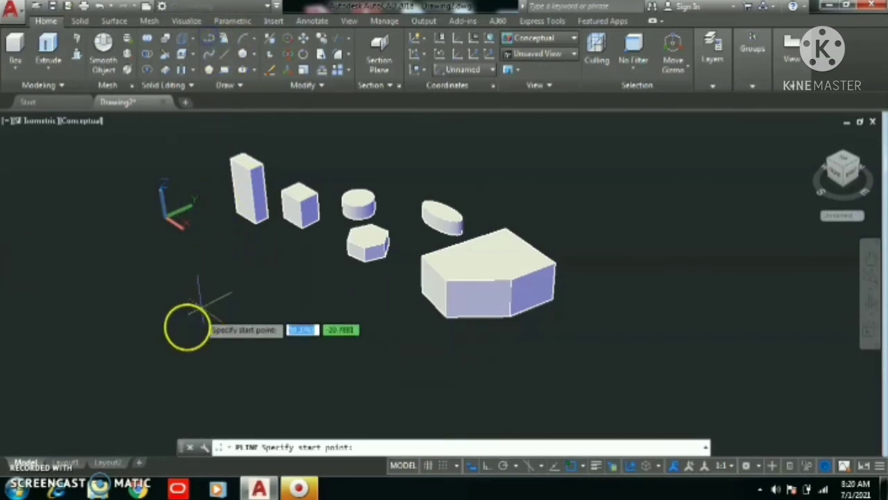
pyautogui.click(132, 328)
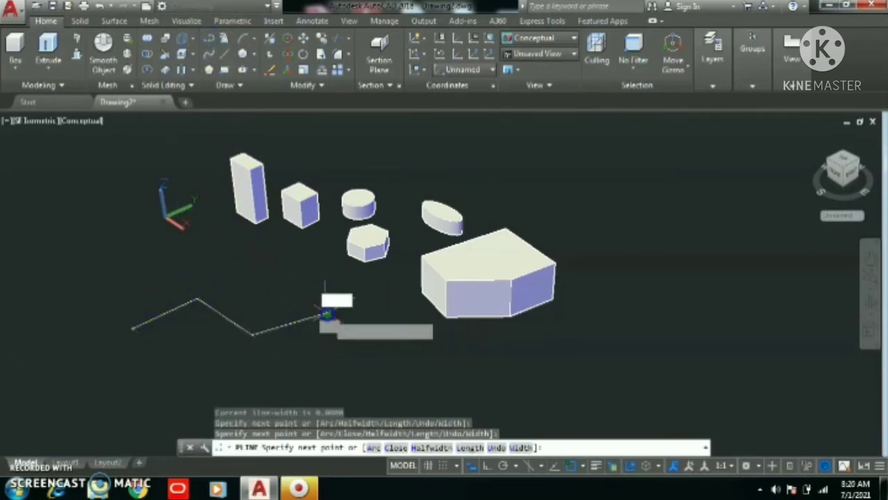
pyautogui.click(324, 314)
pyautogui.click(359, 359)
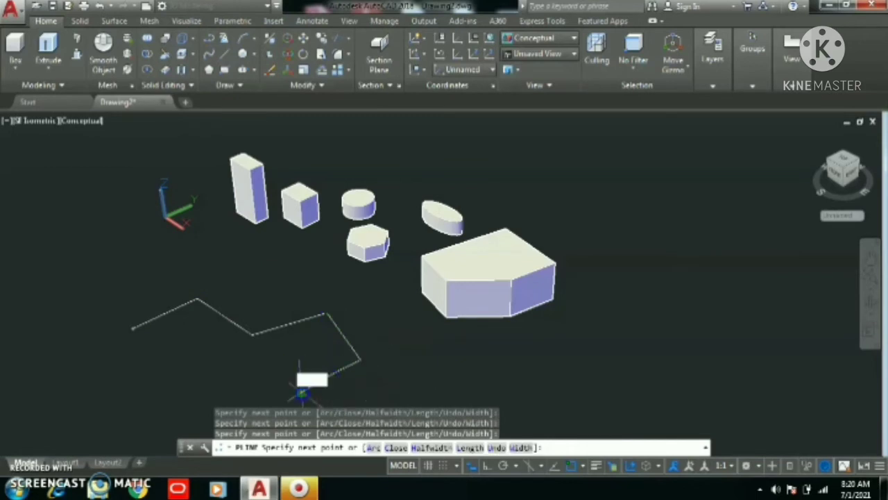
pyautogui.click(303, 391)
pyautogui.click(390, 392)
pyautogui.press('Return')
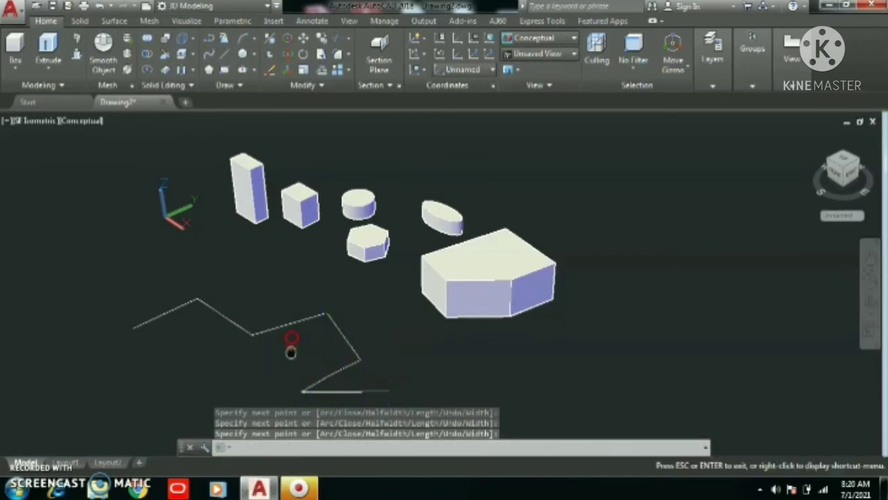
# - Extrude the open zigzag polyline upward freehand to form wall-like surfaces
pyautogui.moveTo(294, 343); pyautogui.dragTo(298, 323, button='middle')
pyautogui.click(49, 45)
pyautogui.click(211, 319)
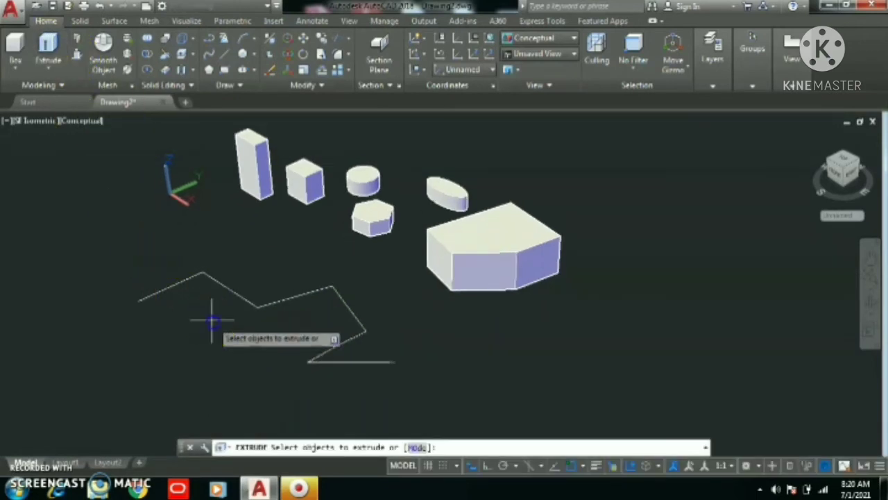
pyautogui.click(145, 255)
pyautogui.press('Return')
pyautogui.click(149, 262)
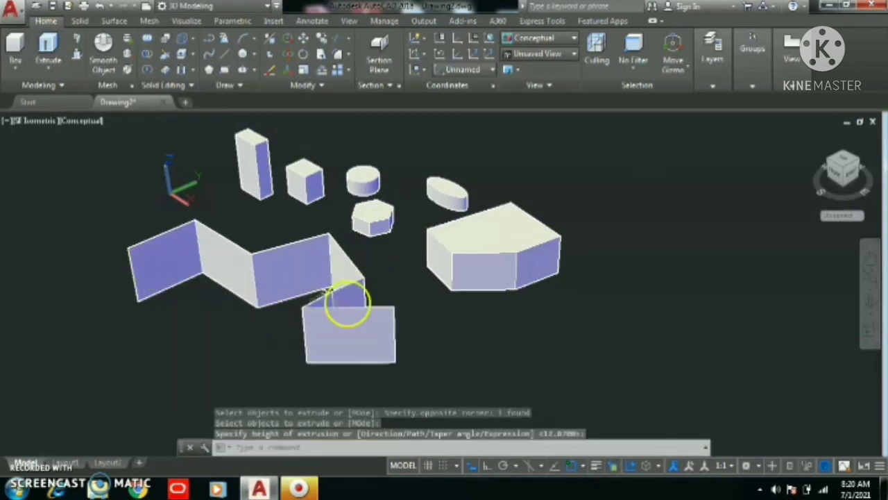
# - Draw a closed four-sided shape from separate line segments in front of the large five-sided solid
pyautogui.moveTo(502, 324); pyautogui.dragTo(495, 291, button='middle')
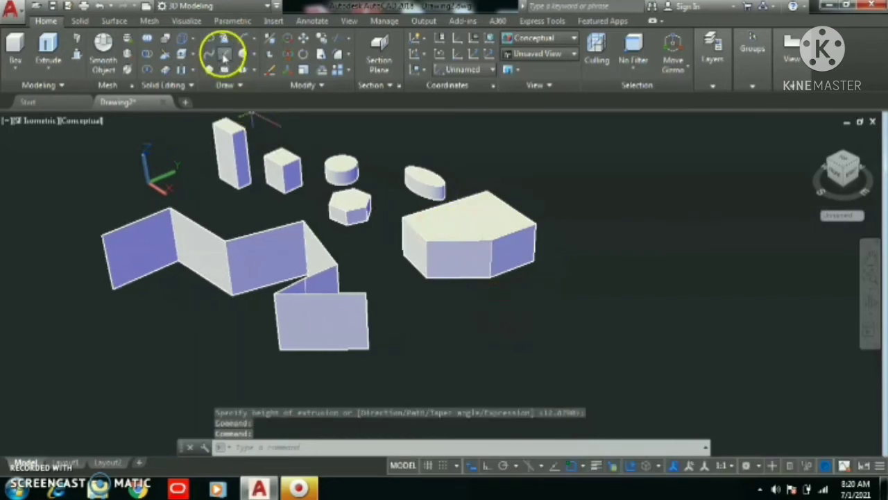
pyautogui.click(222, 55)
pyautogui.click(490, 326)
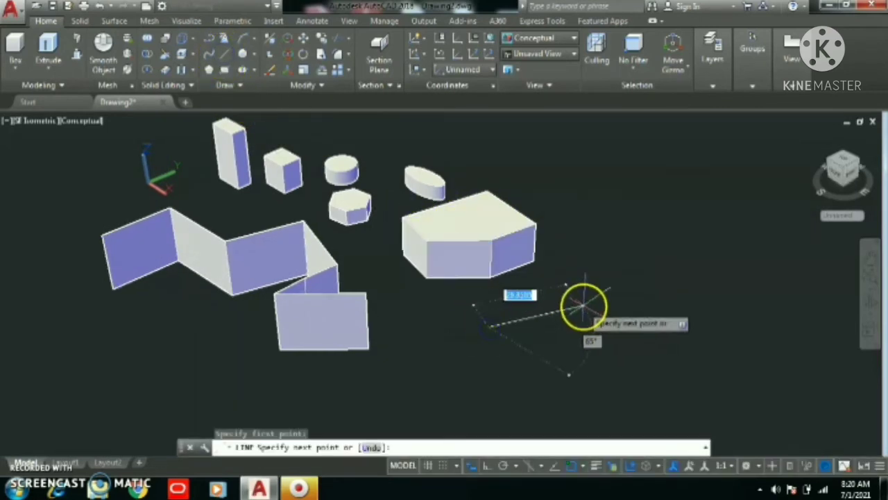
pyautogui.click(602, 339)
pyautogui.click(606, 352)
pyautogui.click(524, 380)
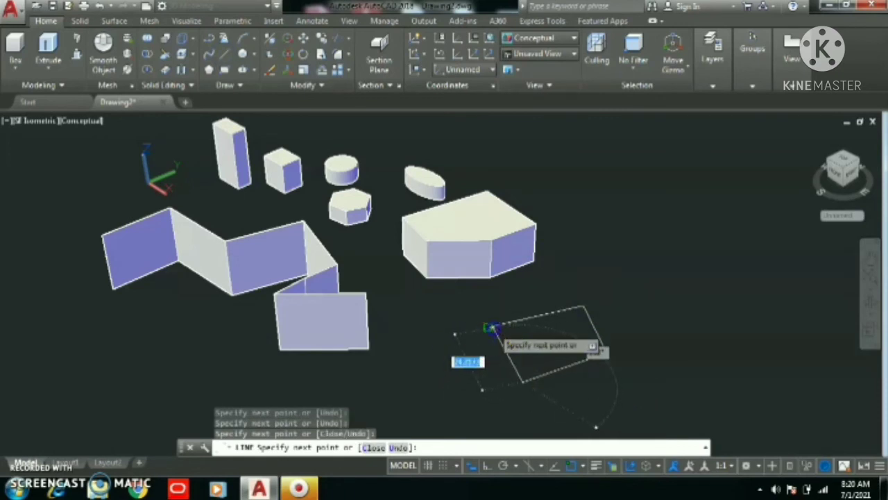
pyautogui.press('Return')
# - Draw an open zigzag of five separate line segments beside the closed four-sided line outline
pyautogui.moveTo(541, 359); pyautogui.dragTo(463, 287, button='middle')
pyautogui.write('l')
pyautogui.press('Return')
pyautogui.click(474, 273)
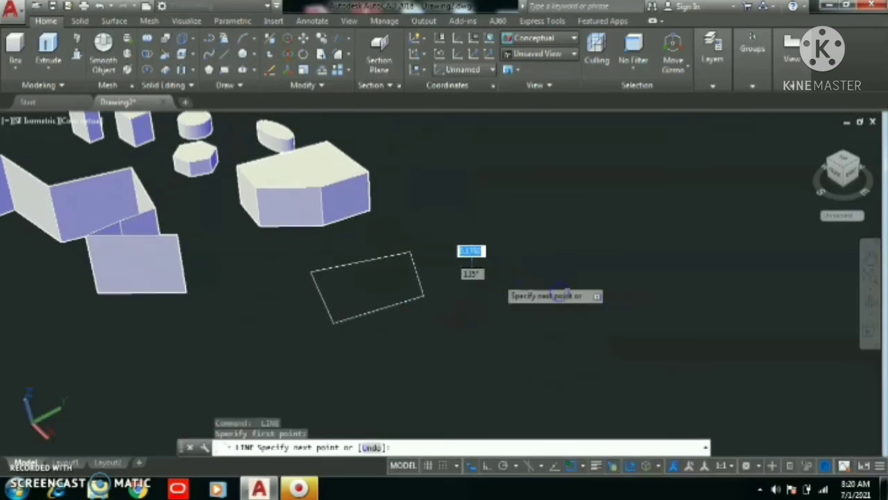
pyautogui.click(594, 279)
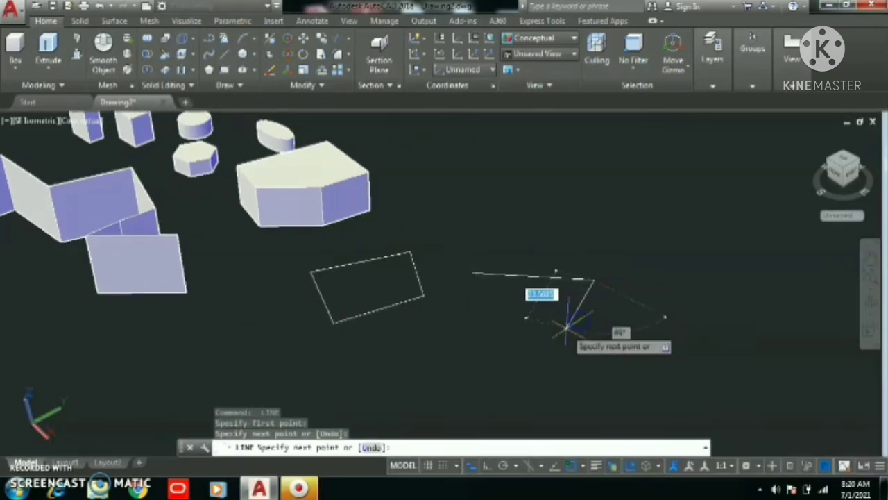
pyautogui.click(566, 328)
pyautogui.click(509, 350)
pyautogui.click(529, 379)
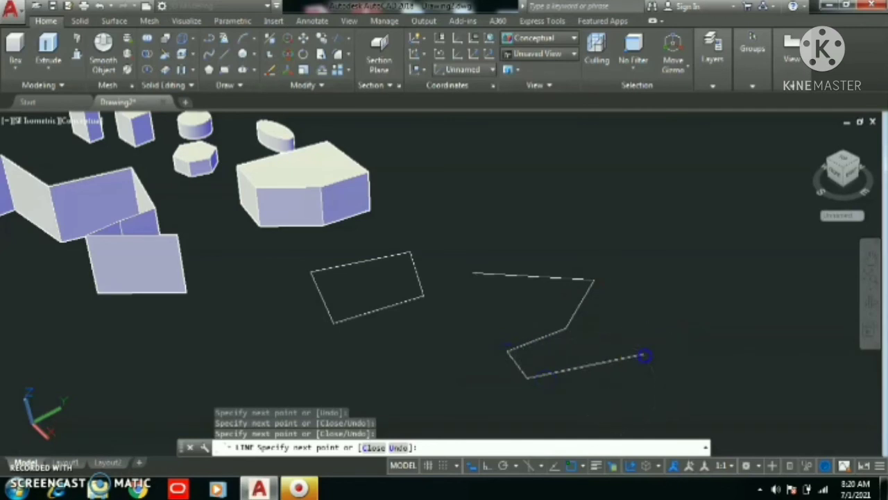
pyautogui.click(644, 355)
pyautogui.press('Return')
pyautogui.moveTo(398, 350); pyautogui.dragTo(437, 347, button='middle')
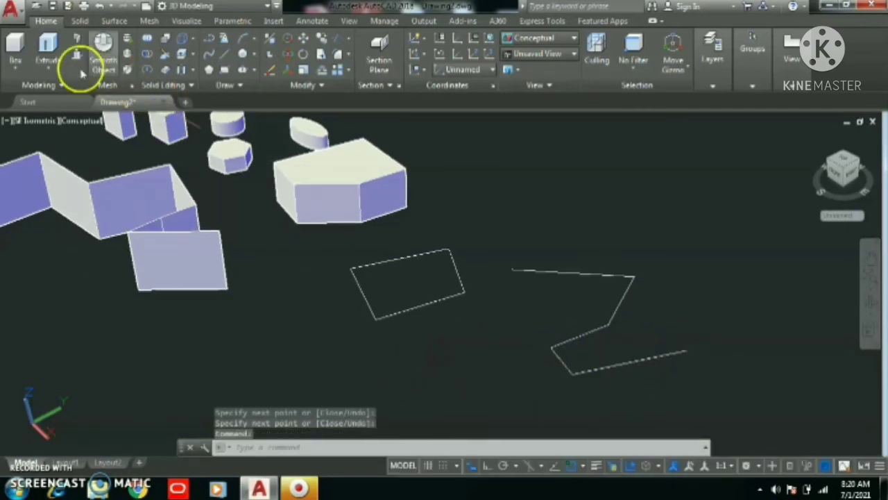
# - Extrude the four separate lines of the four-sided outline upward about 9 high into surfaces
pyautogui.click(48, 47)
pyautogui.click(465, 316)
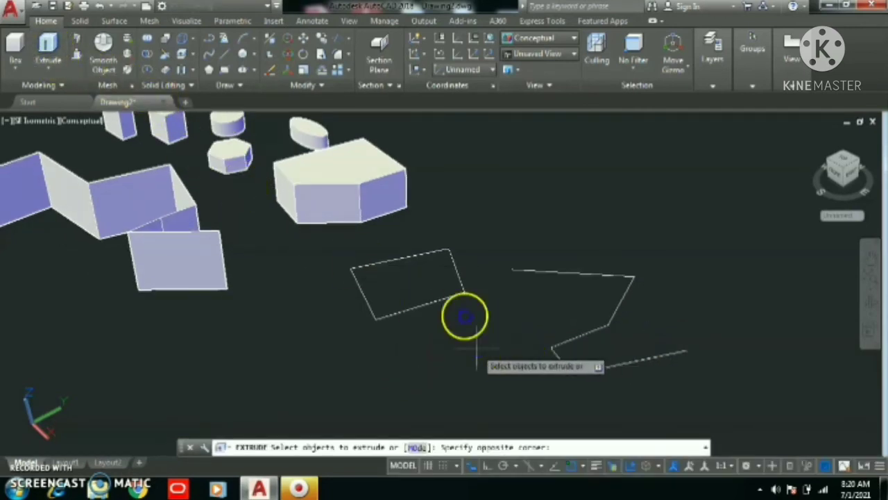
pyautogui.click(351, 234)
pyautogui.press('Return')
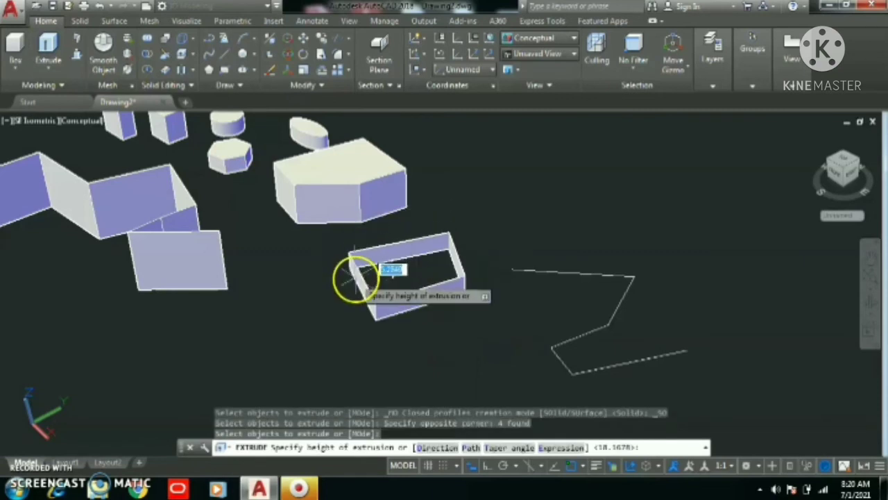
pyautogui.click(350, 266)
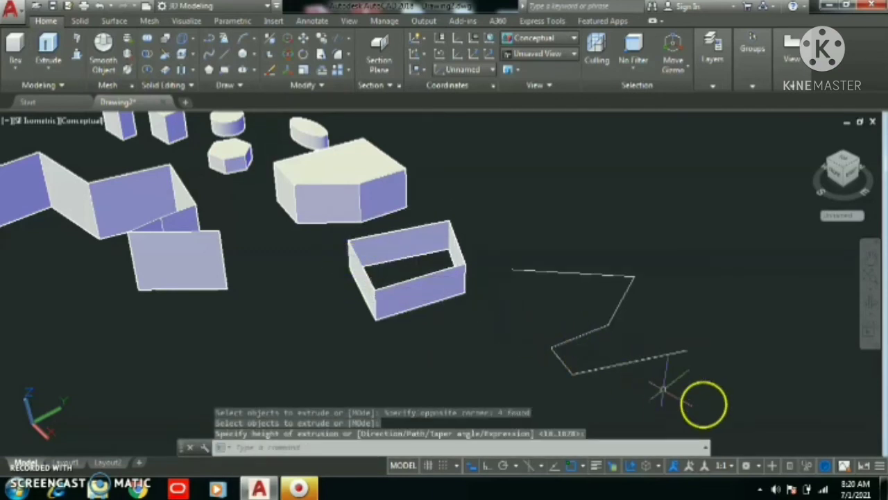
# - Extrude the five lines of the open zigzag upward about 13 high into wall-like surfaces
pyautogui.press('Return')
pyautogui.click(709, 402)
pyautogui.click(531, 222)
pyautogui.press('Return')
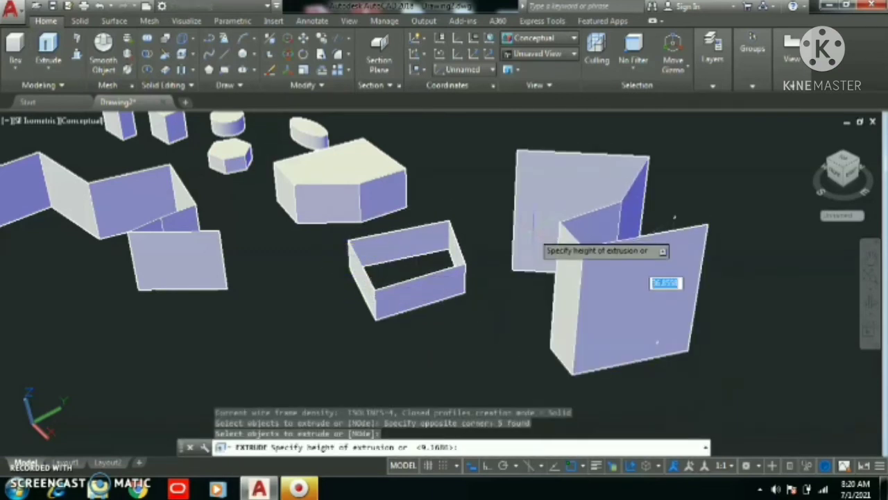
pyautogui.click(428, 338)
pyautogui.moveTo(428, 337); pyautogui.dragTo(442, 313, button='middle')
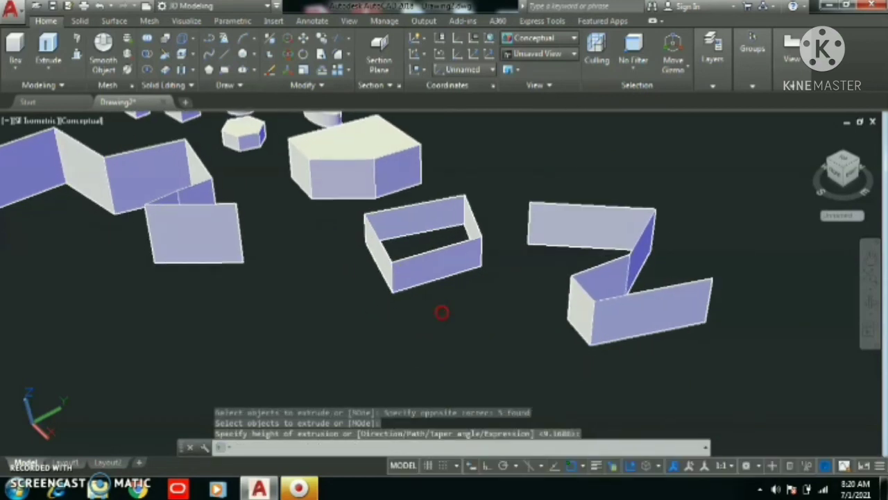
pyautogui.click(442, 313)
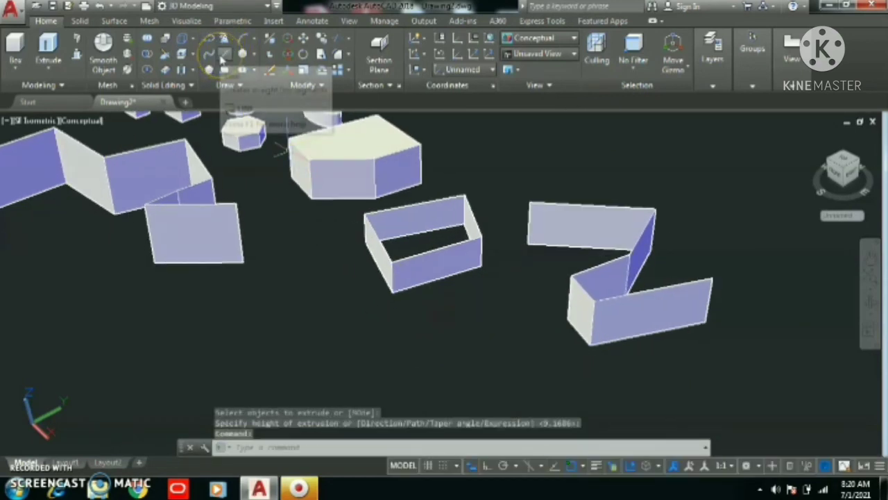
# - Draw a closed outline from five separate line segments in front of the first zigzag of wall surfaces
pyautogui.click(246, 296)
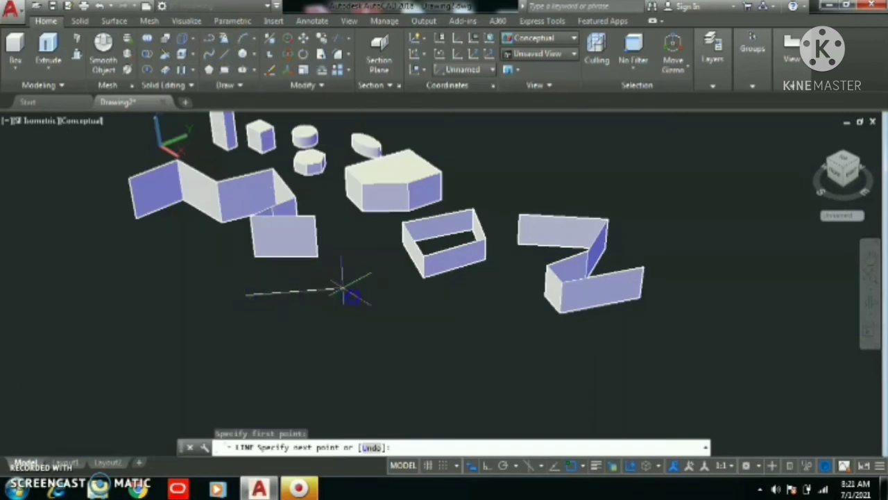
pyautogui.click(345, 288)
pyautogui.click(406, 346)
pyautogui.click(340, 357)
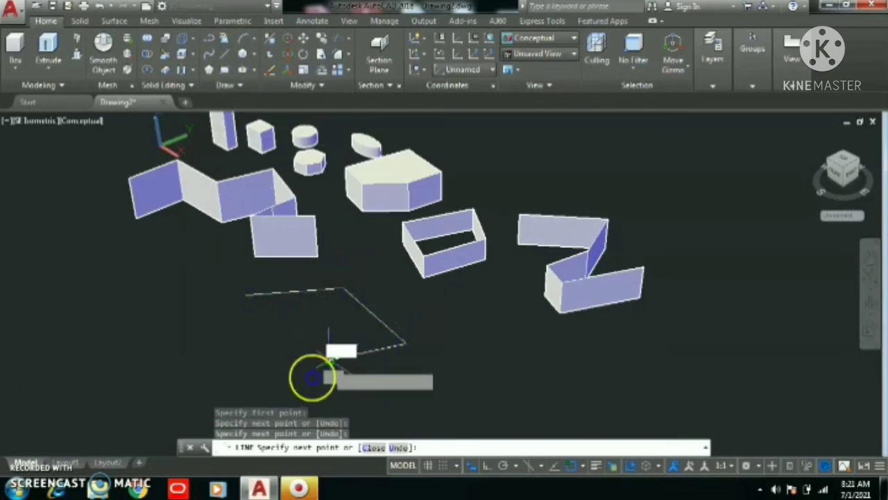
pyautogui.click(275, 378)
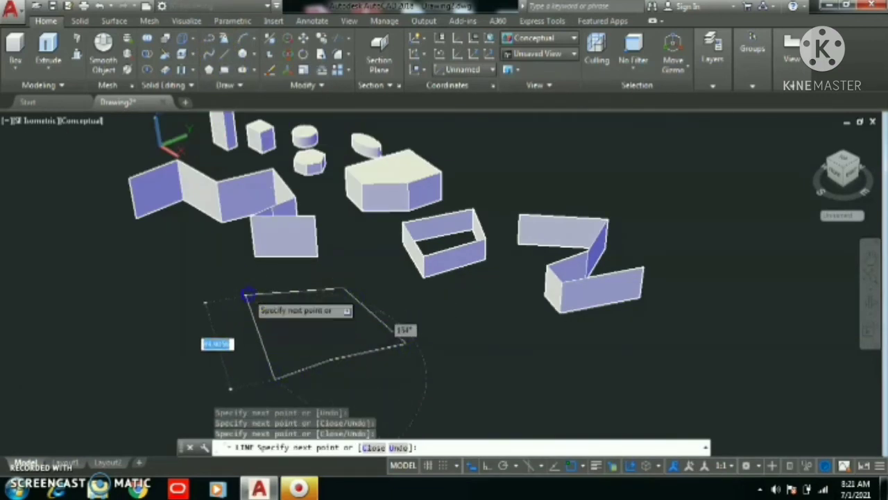
pyautogui.press('Return')
pyautogui.moveTo(317, 329); pyautogui.dragTo(360, 317, button='middle')
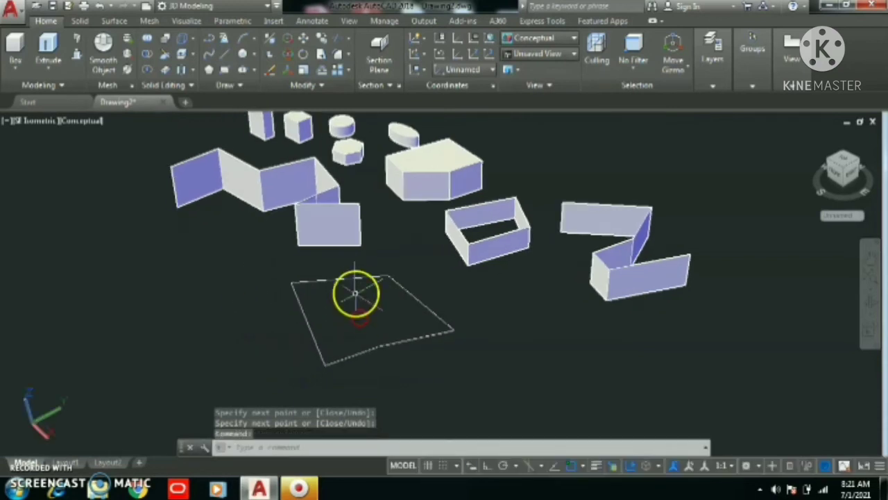
# - Select the new outline's segments one by one to check whether they are separate objects, and clear the selection
pyautogui.click(359, 280)
pyautogui.click(410, 290)
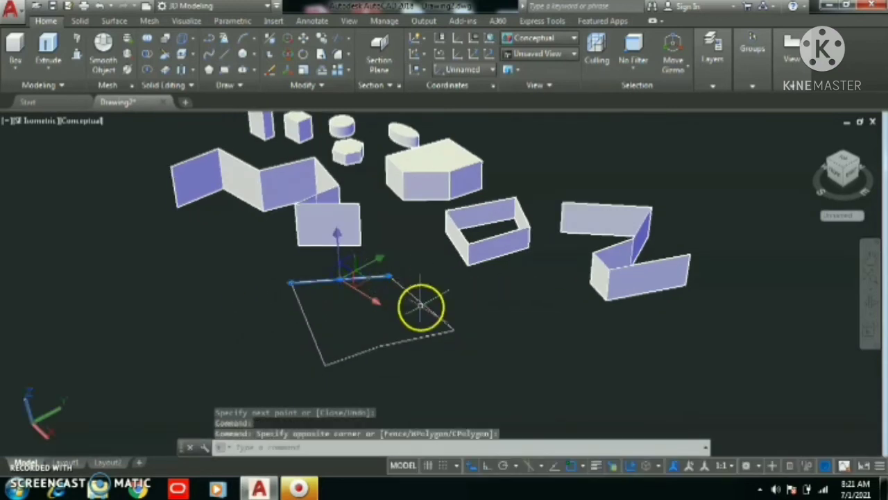
pyautogui.click(422, 305)
pyautogui.click(410, 279)
pyautogui.click(393, 344)
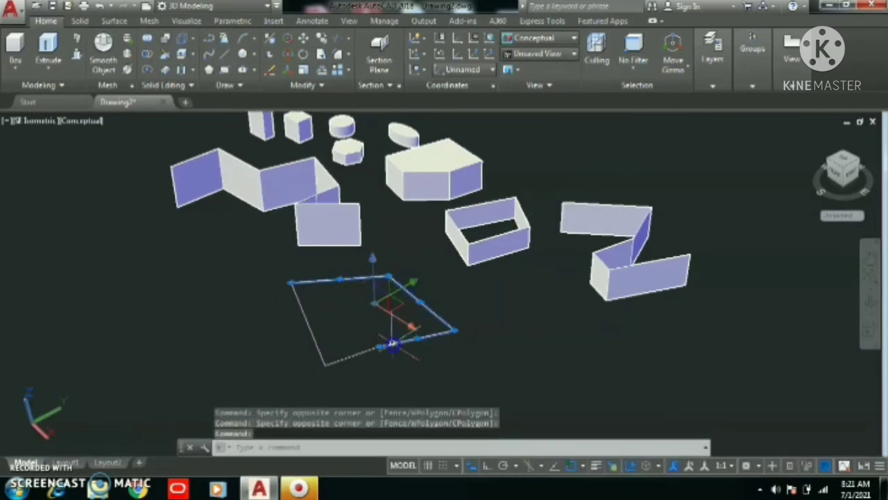
pyautogui.press('Escape')
# - Try extruding the outline's five separate lines upward about 13 high, and undo the extrusion
pyautogui.moveTo(349, 326); pyautogui.dragTo(377, 301, button='middle')
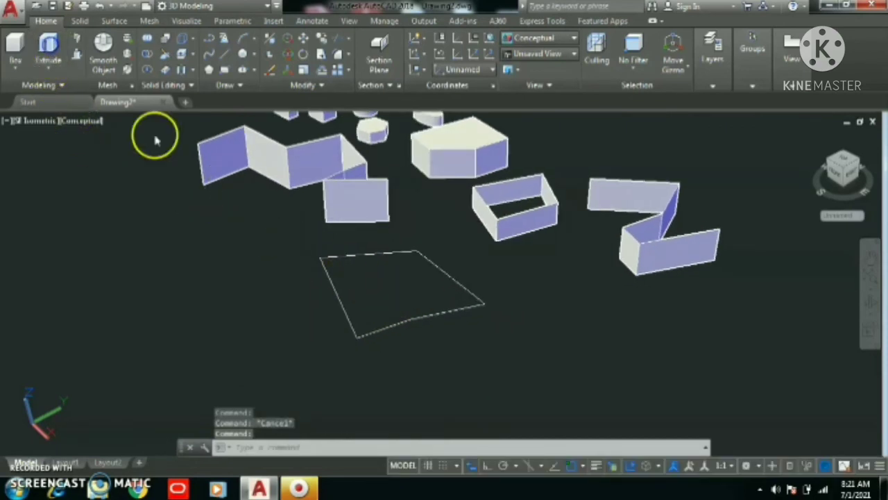
pyautogui.click(48, 49)
pyautogui.click(459, 352)
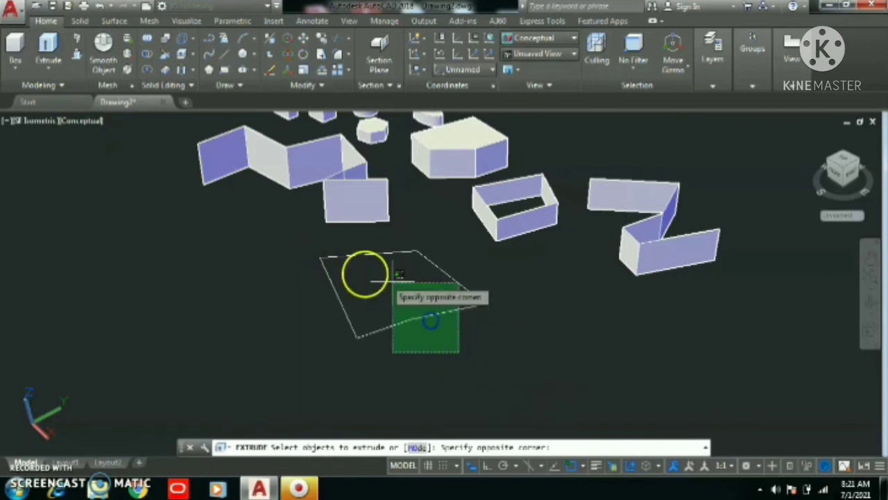
pyautogui.click(308, 253)
pyautogui.press('Return')
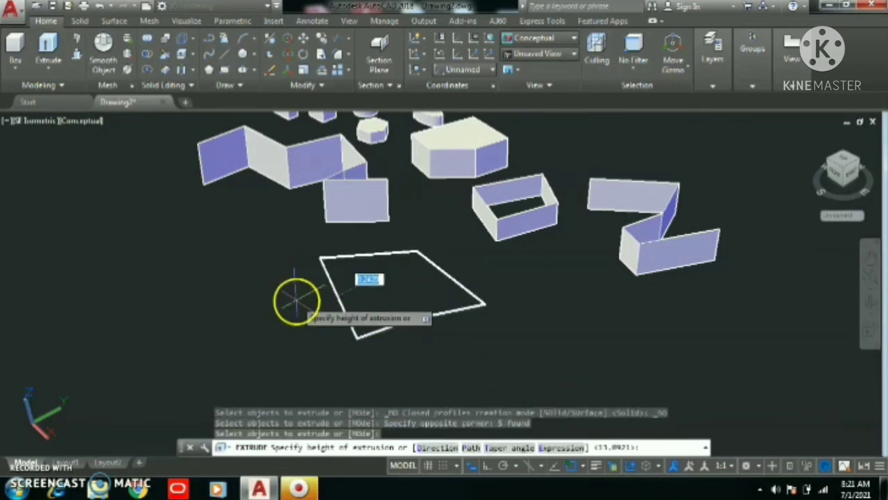
pyautogui.click(293, 286)
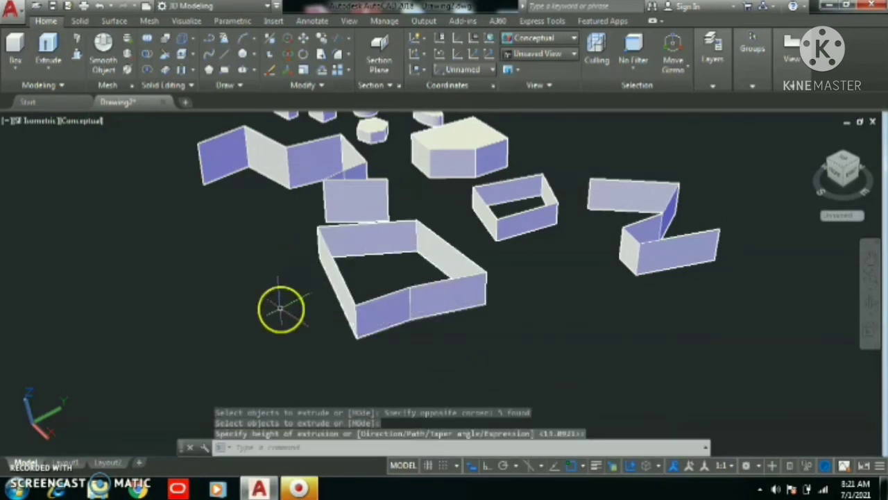
pyautogui.hotkey('ctrl', 'z')
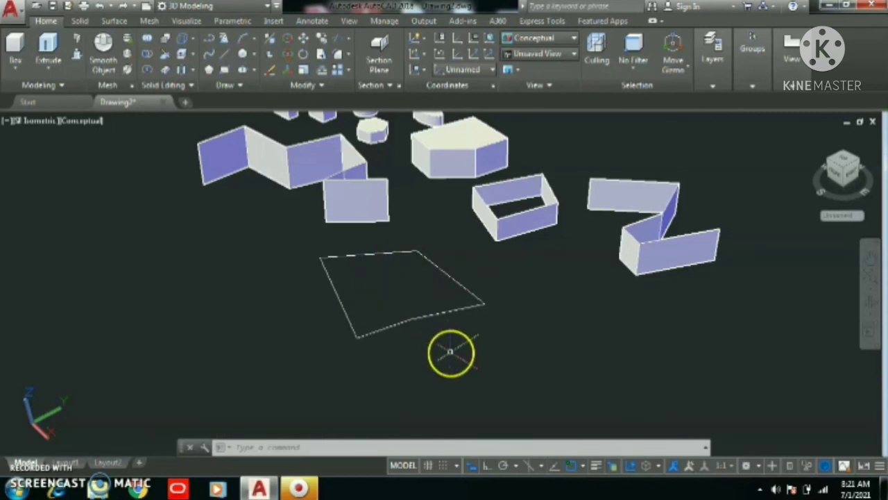
# - Join the outline's five lines into one polyline and select it to check that it is a single object
pyautogui.write('j')
pyautogui.press('Return')
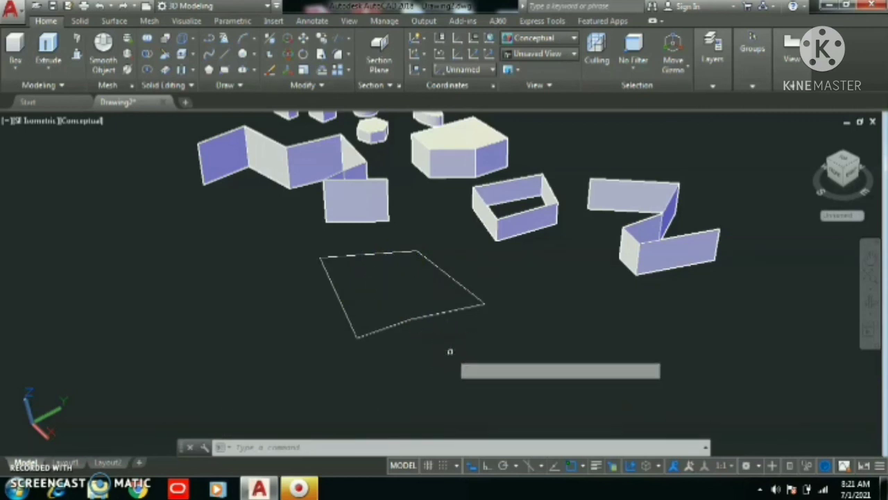
pyautogui.click(481, 342)
pyautogui.click(308, 247)
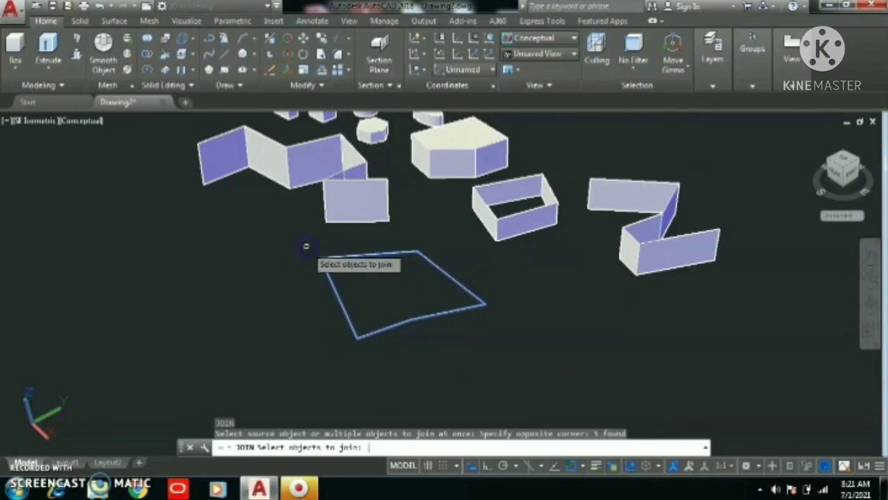
pyautogui.press('Return')
pyautogui.click(326, 257)
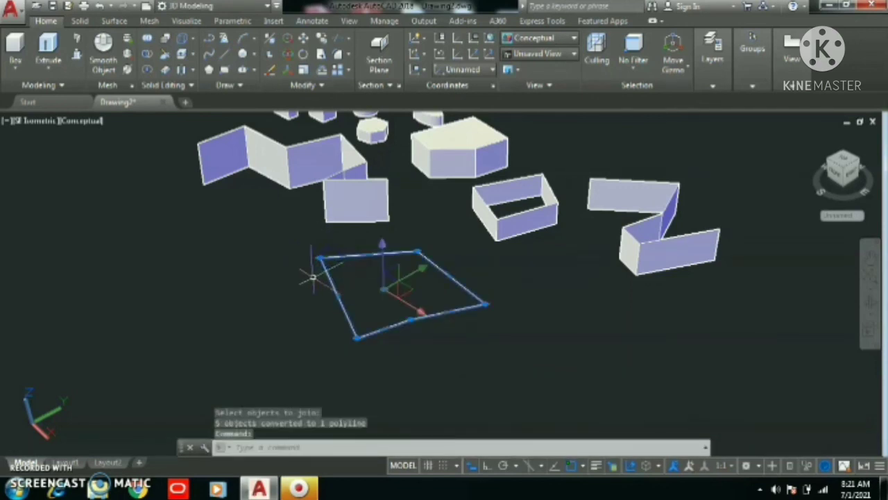
pyautogui.press('Escape')
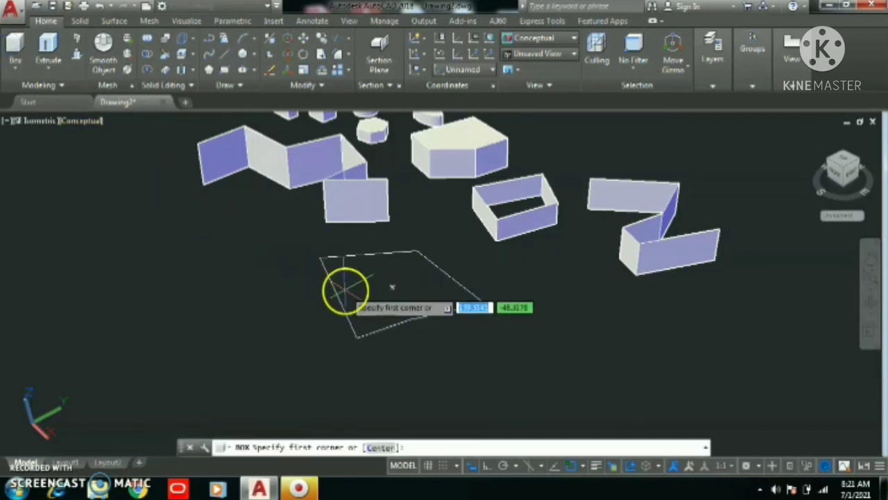
# - Extrude the joined closed polyline upward freehand into a solid
pyautogui.press('Escape')
pyautogui.click(48, 45)
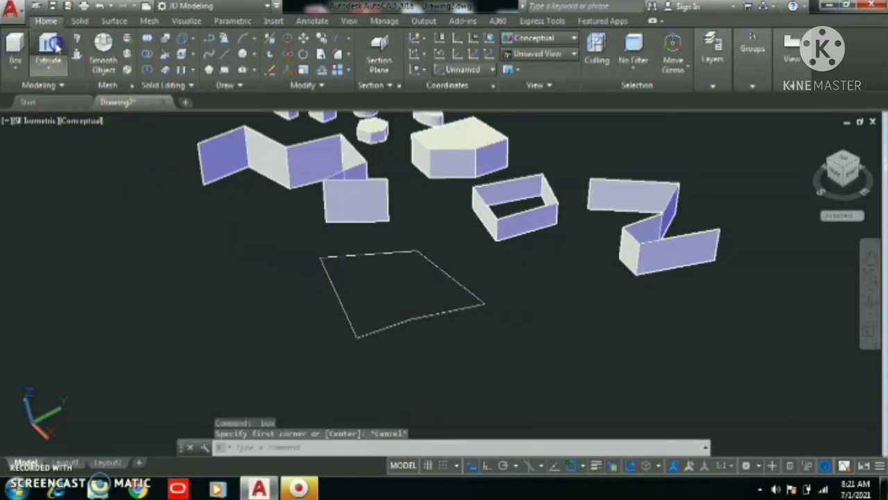
pyautogui.click(282, 272)
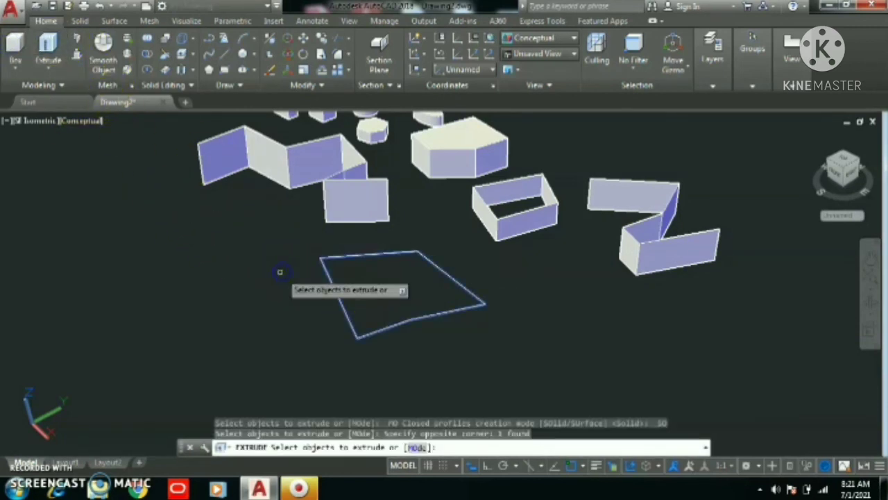
pyautogui.press('Return')
pyautogui.click(297, 248)
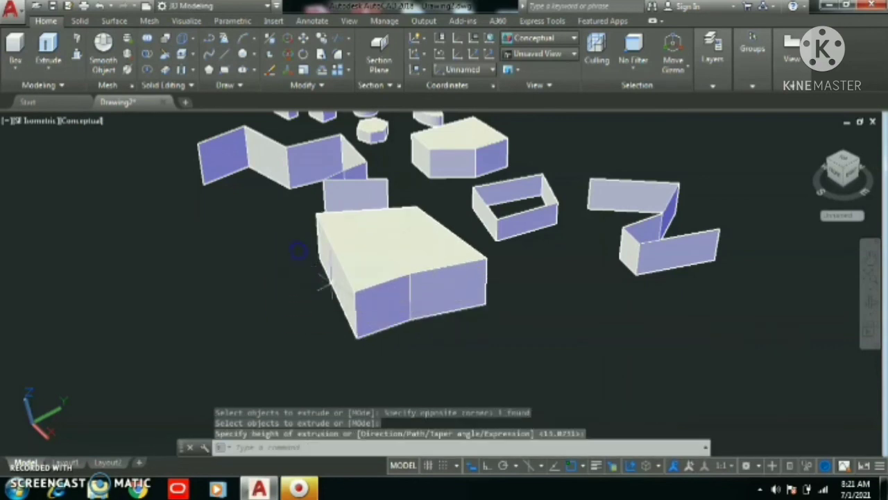